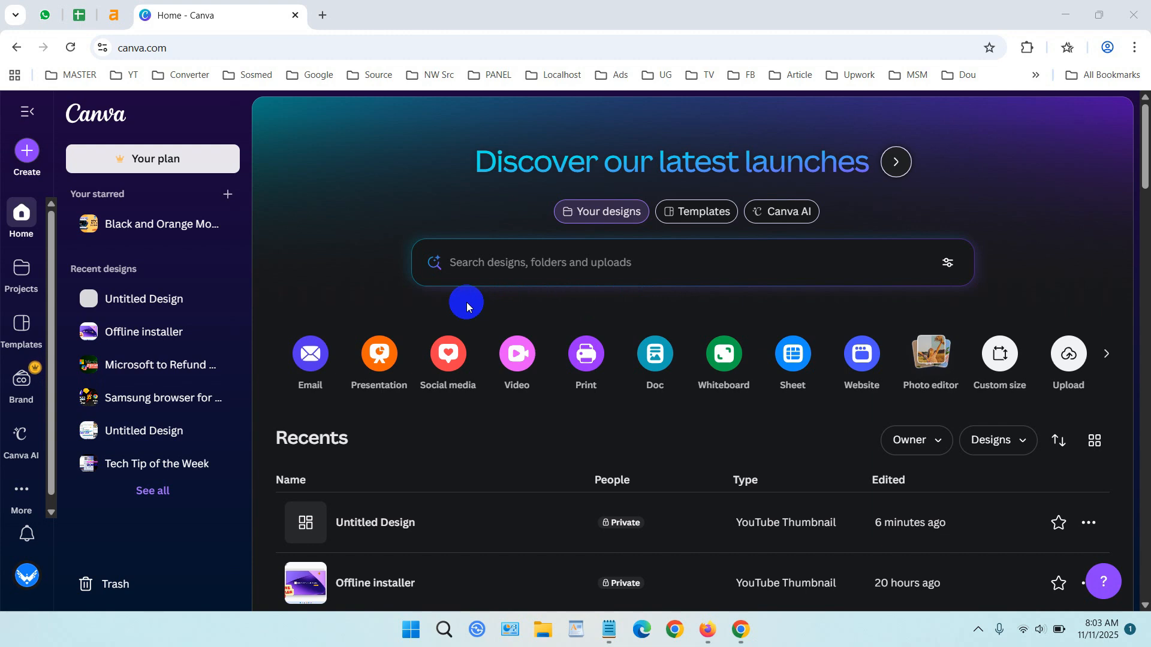
Create a new YouTube Thumbnail design from the social media designs.
click(455, 357)
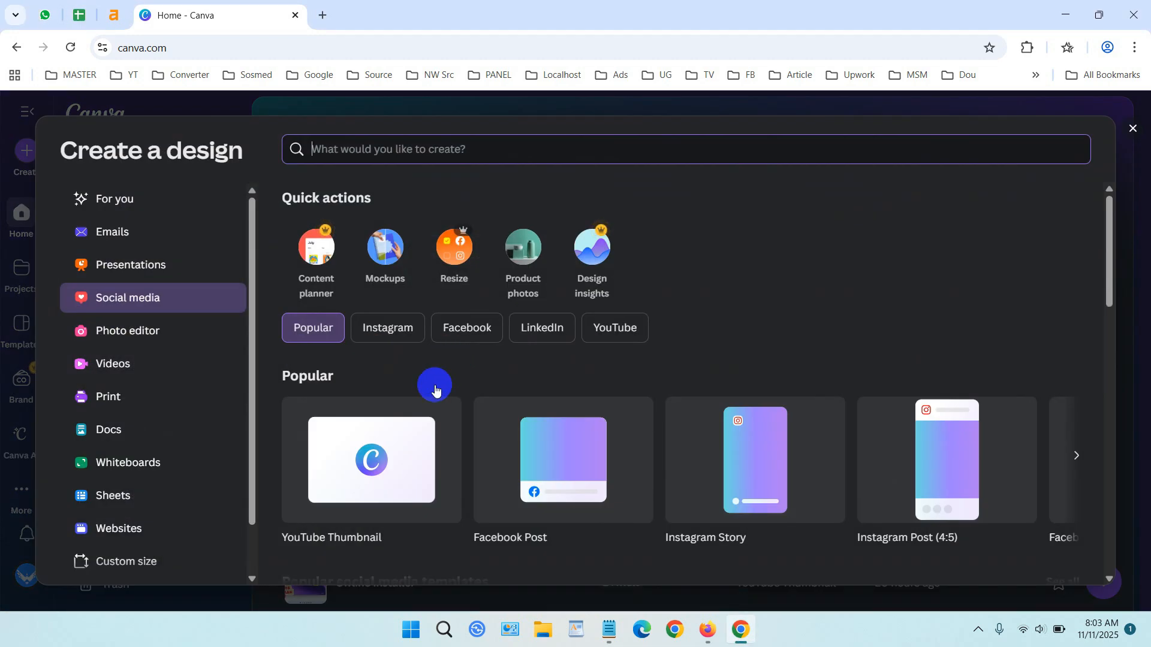
click(378, 459)
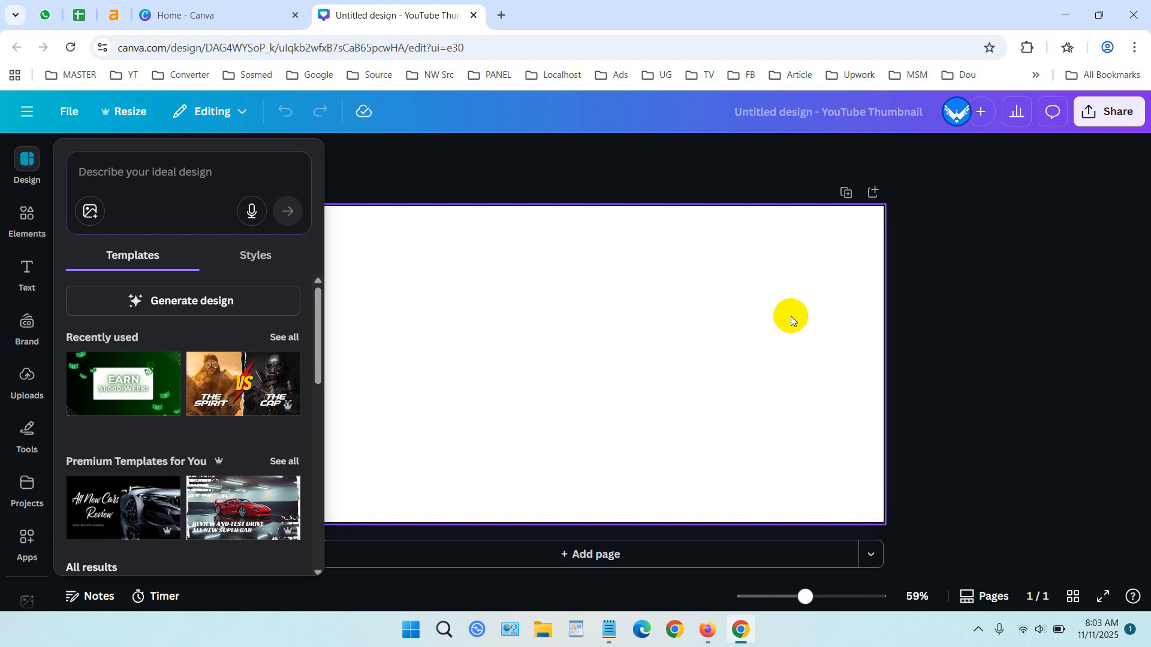
click(778, 313)
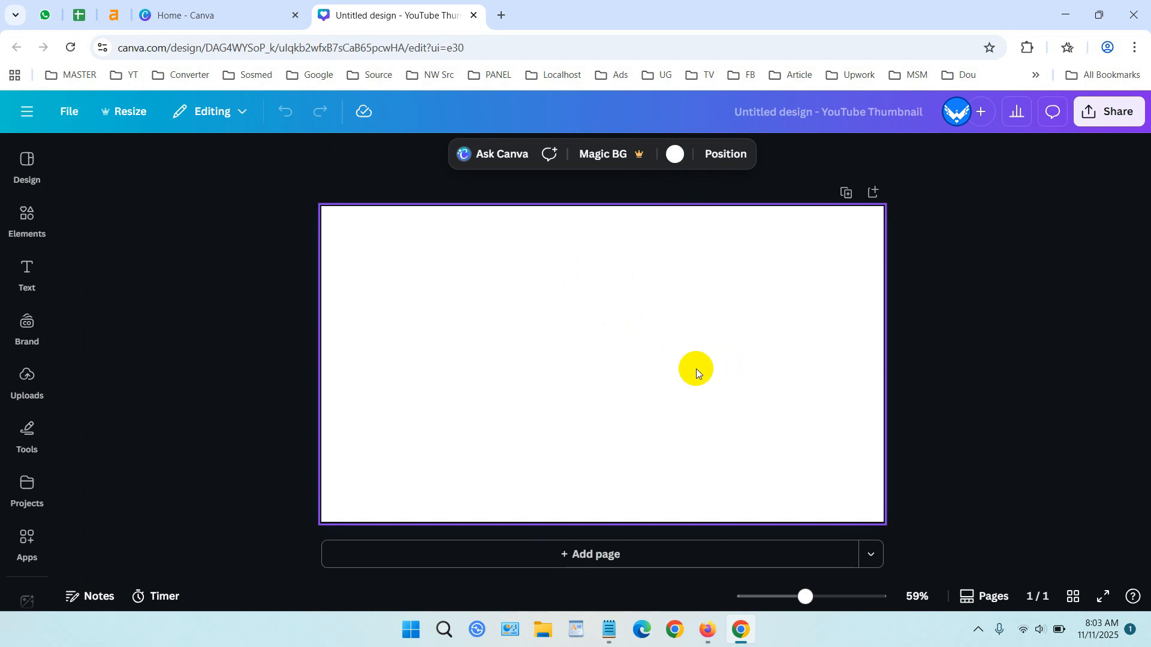
Set the page background colour to #496BDD by sampling the blue of the logo with the eyedropper.
click(674, 155)
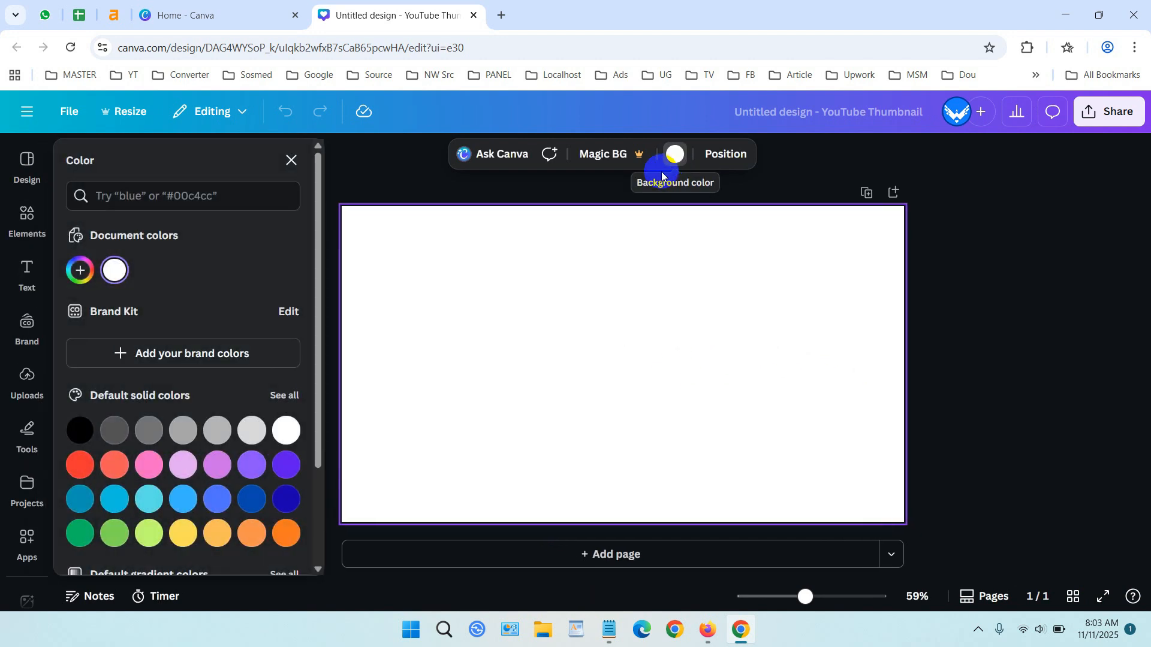
click(149, 466)
click(251, 465)
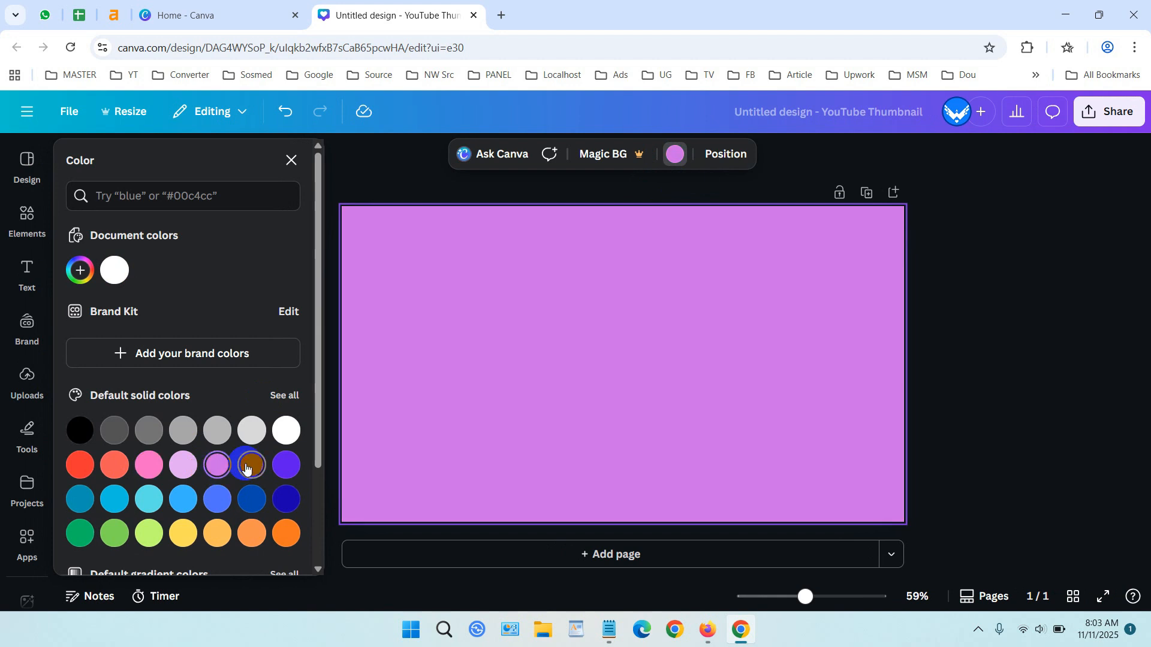
click(544, 423)
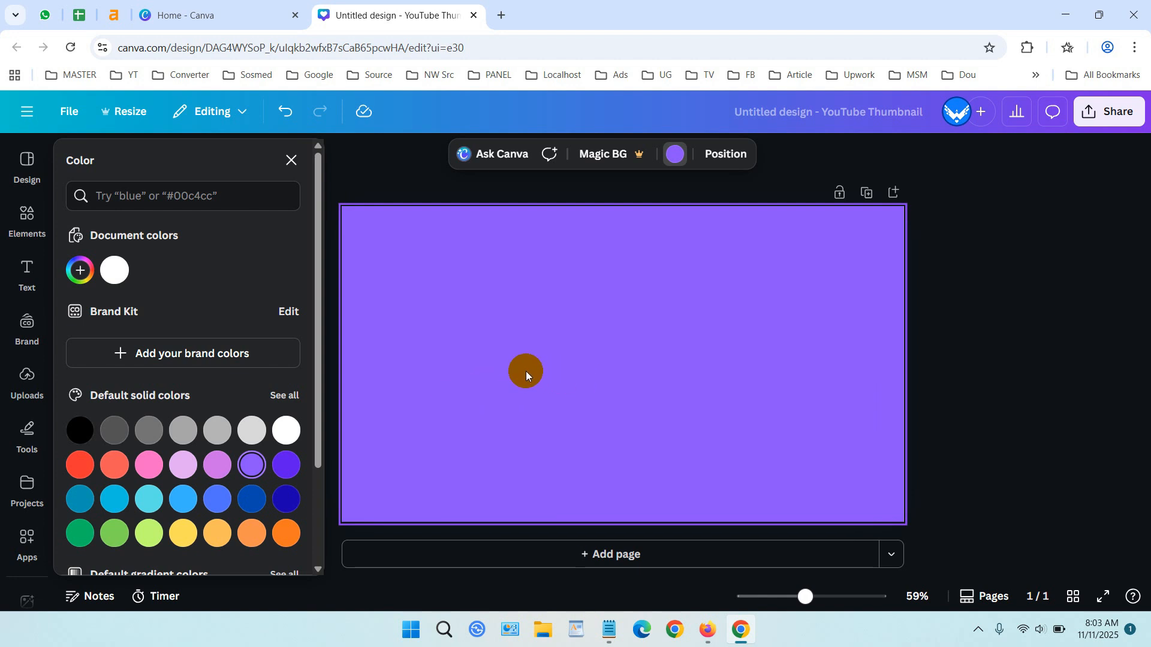
click(78, 270)
click(272, 466)
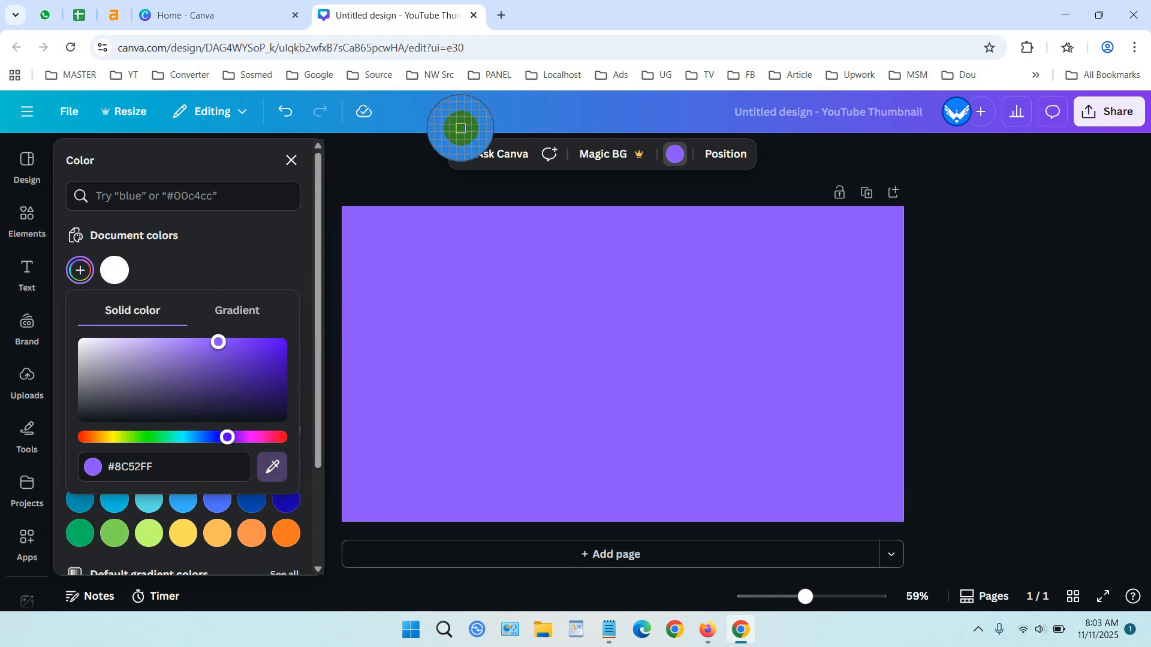
click(665, 118)
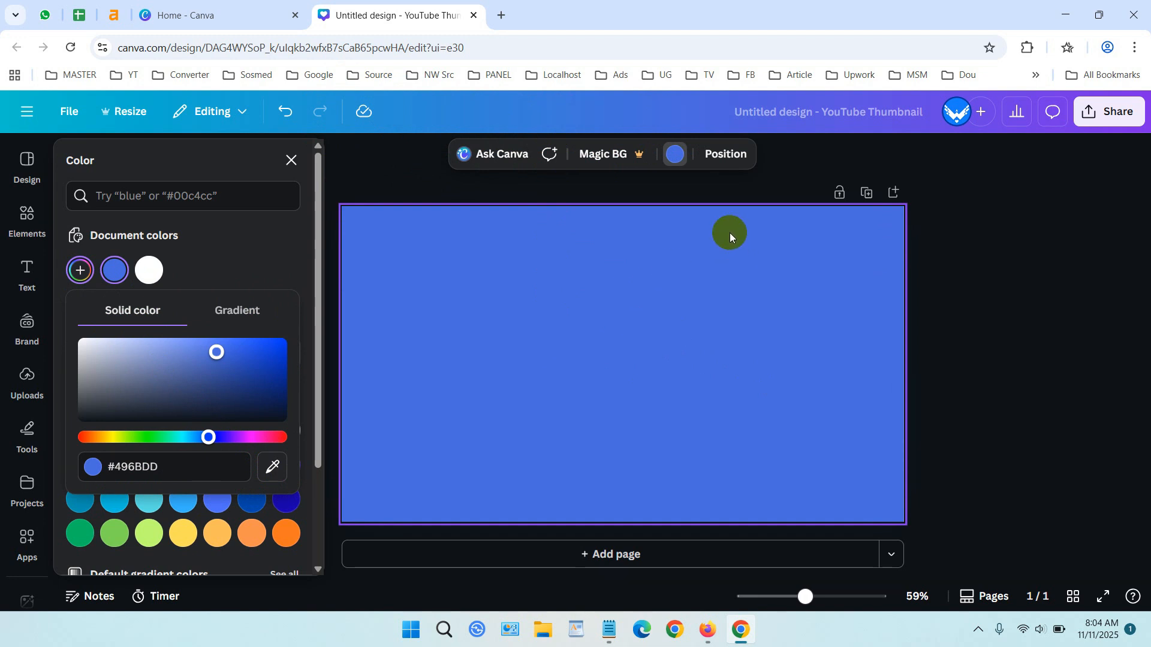
Add the uploaded WARE DATA logo image to the page.
click(727, 157)
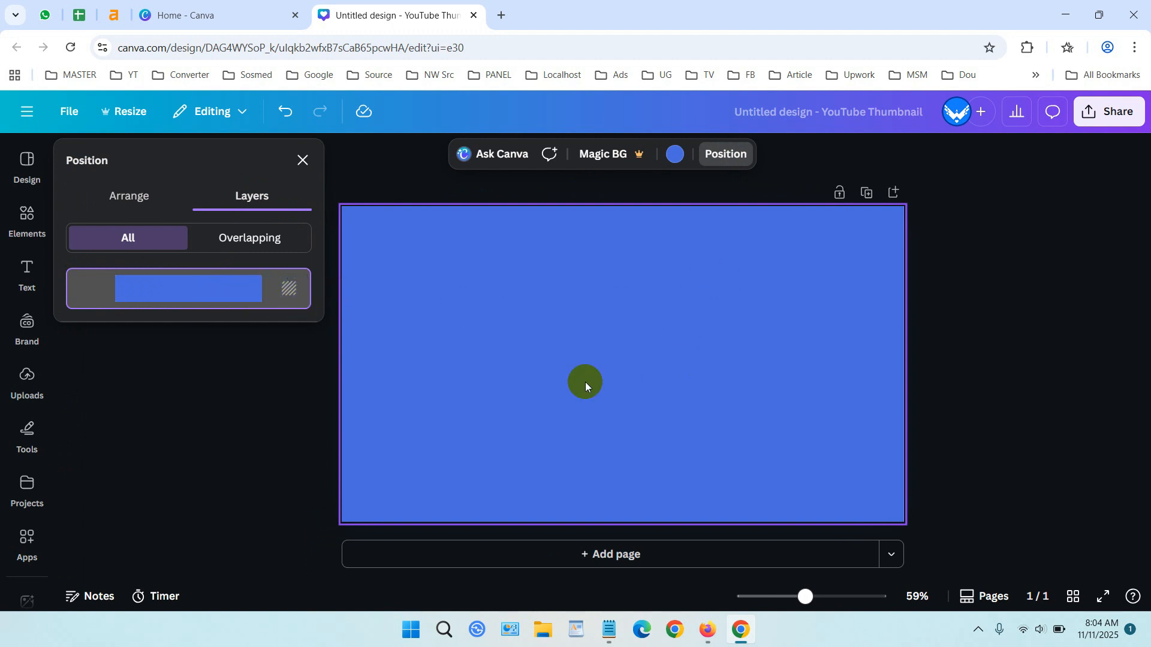
click(27, 383)
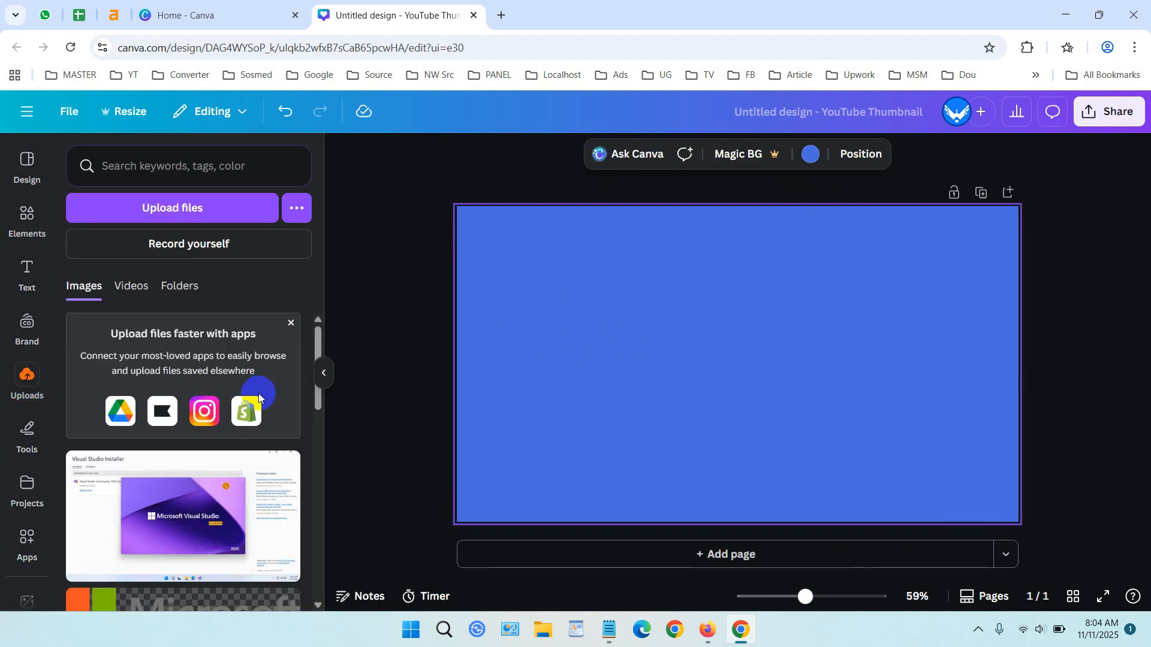
scroll(259, 396, down, 15)
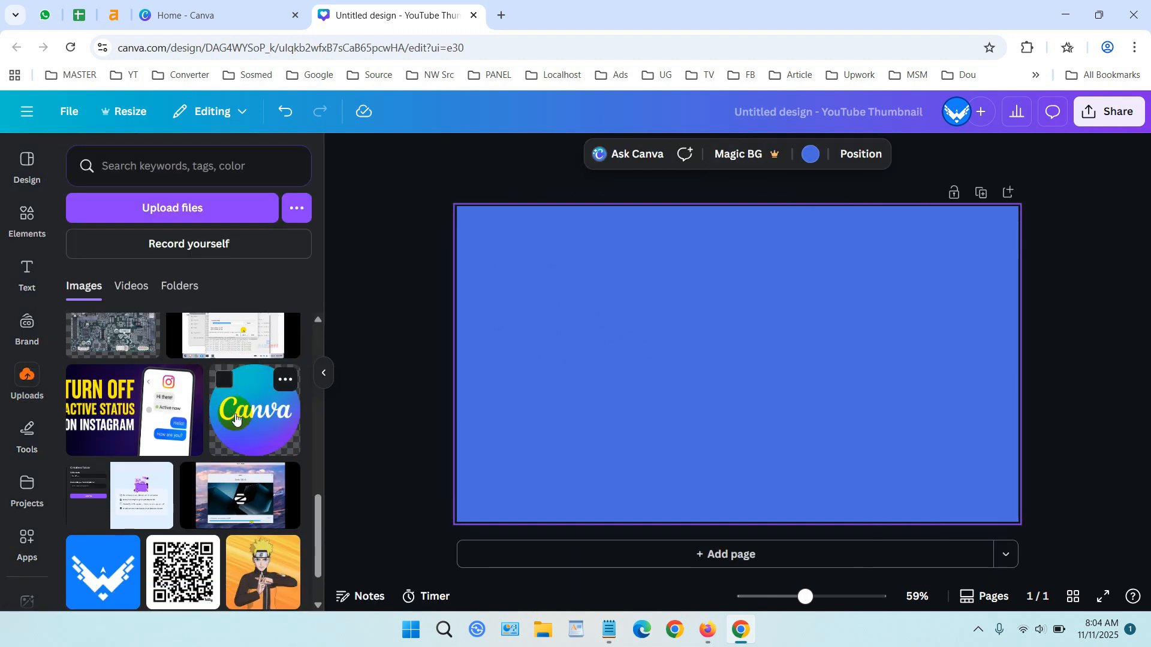
click(125, 550)
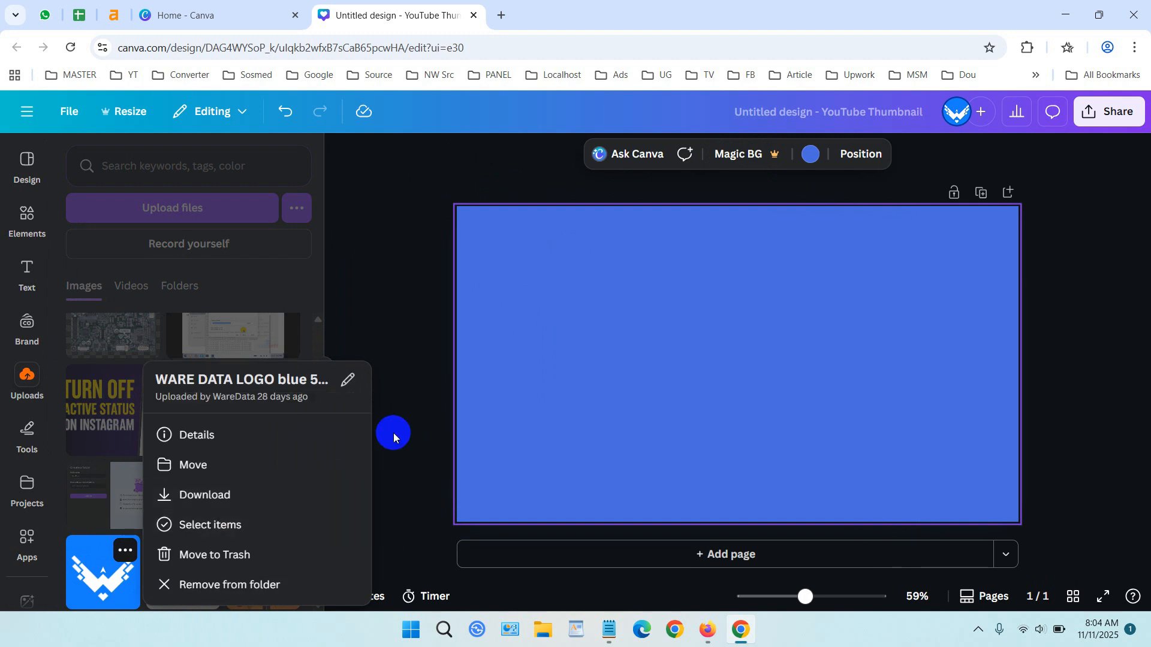
click(88, 584)
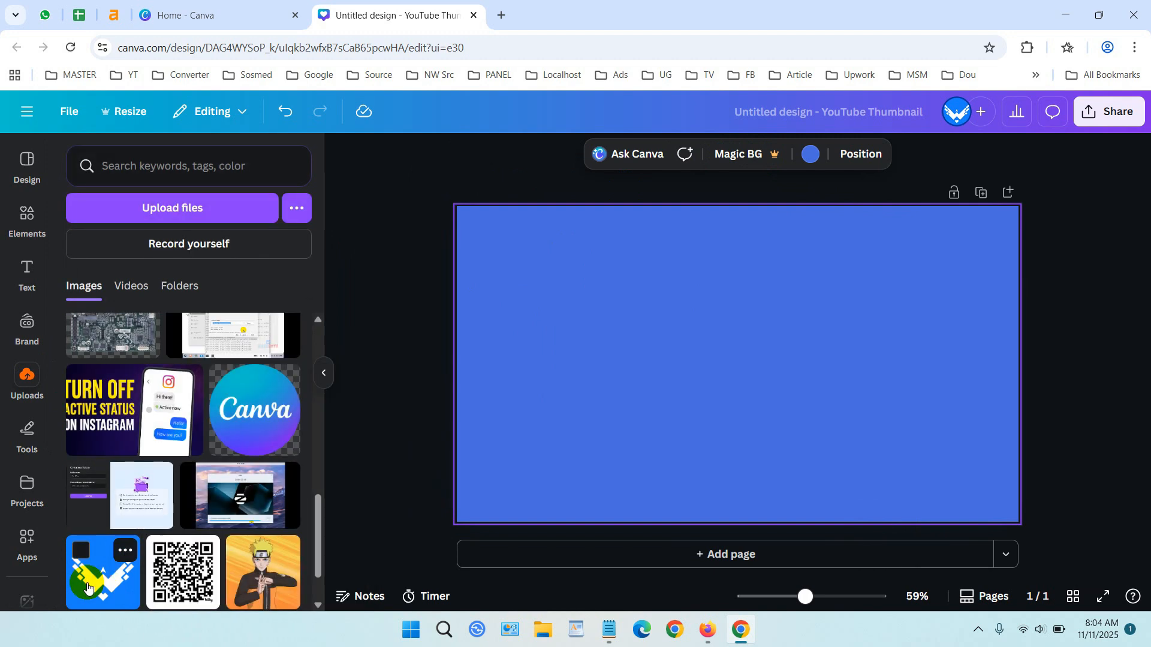
click(87, 585)
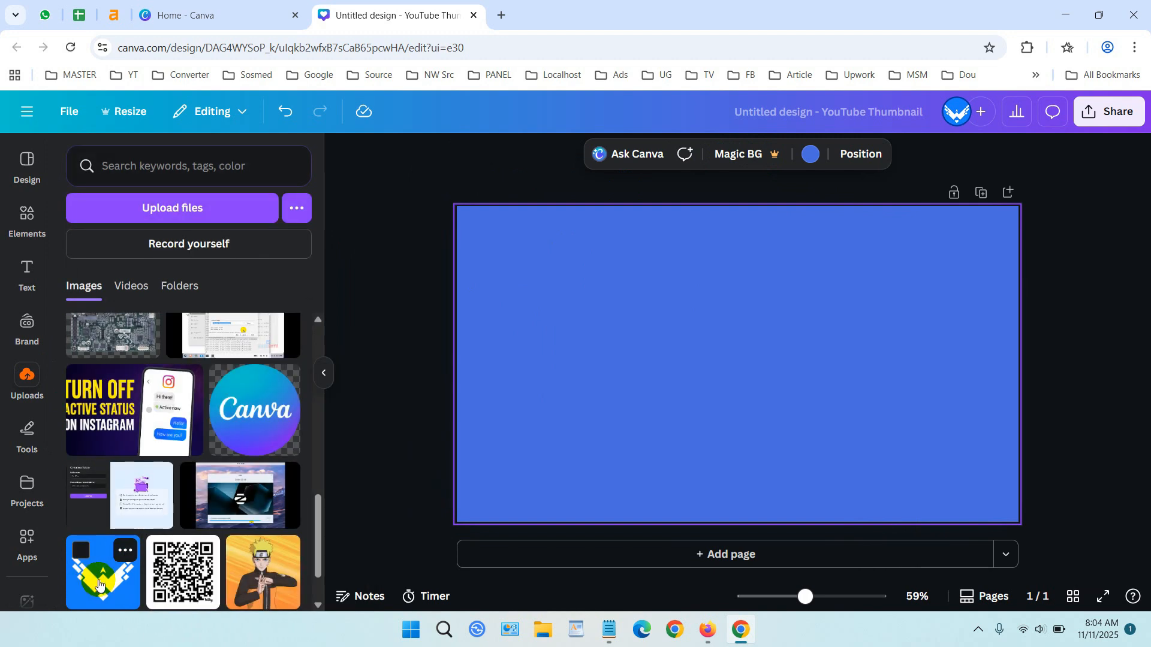
Use the logo layer's options to make the logo image the page background.
click(850, 324)
click(796, 333)
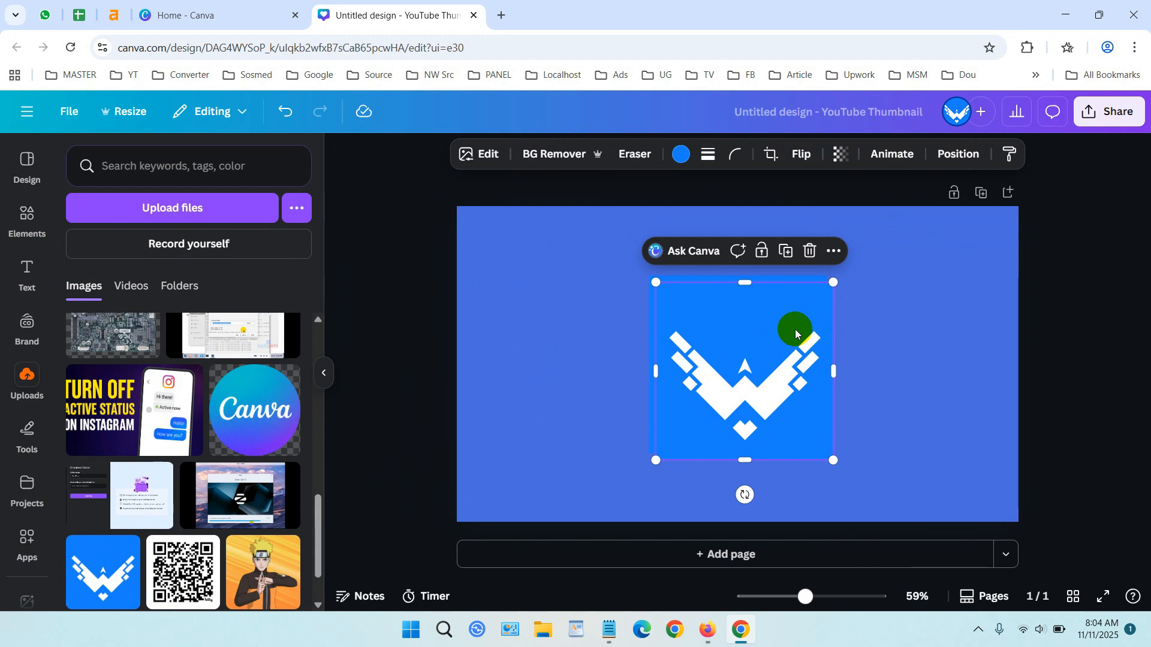
drag(795, 334, 796, 334)
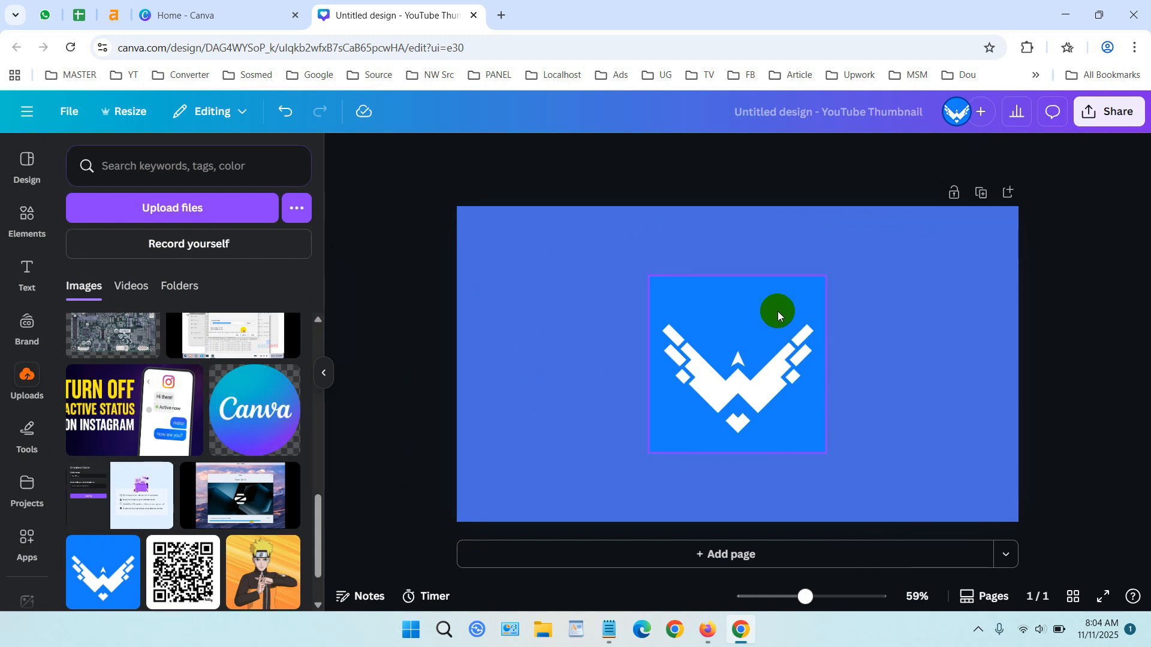
click(983, 273)
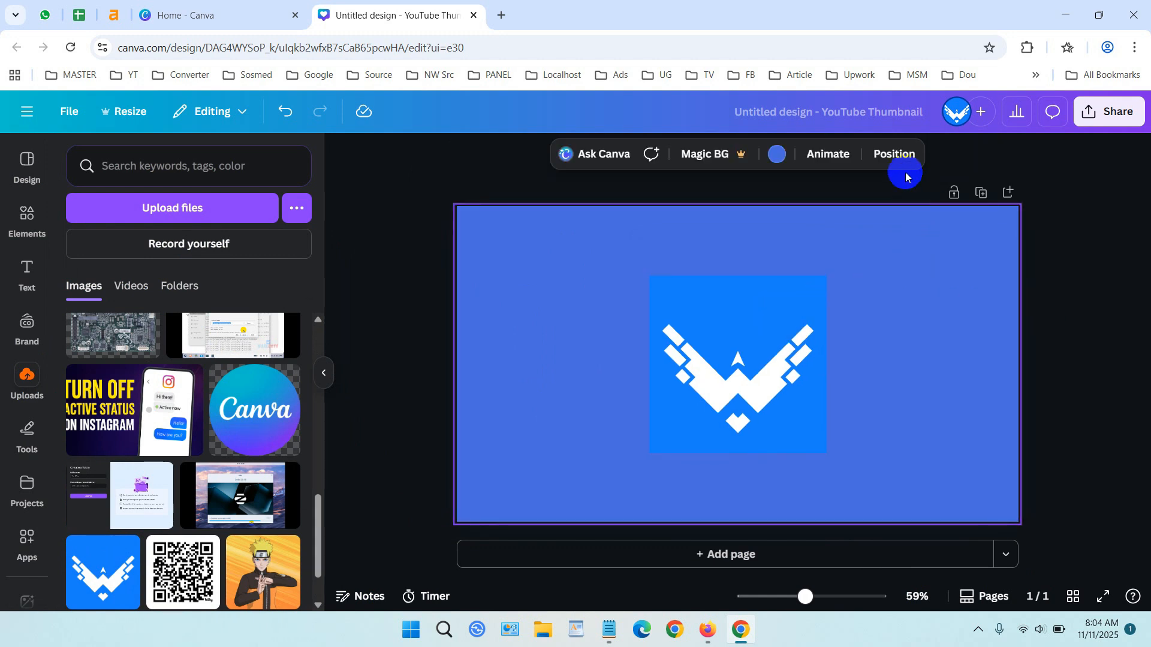
click(894, 154)
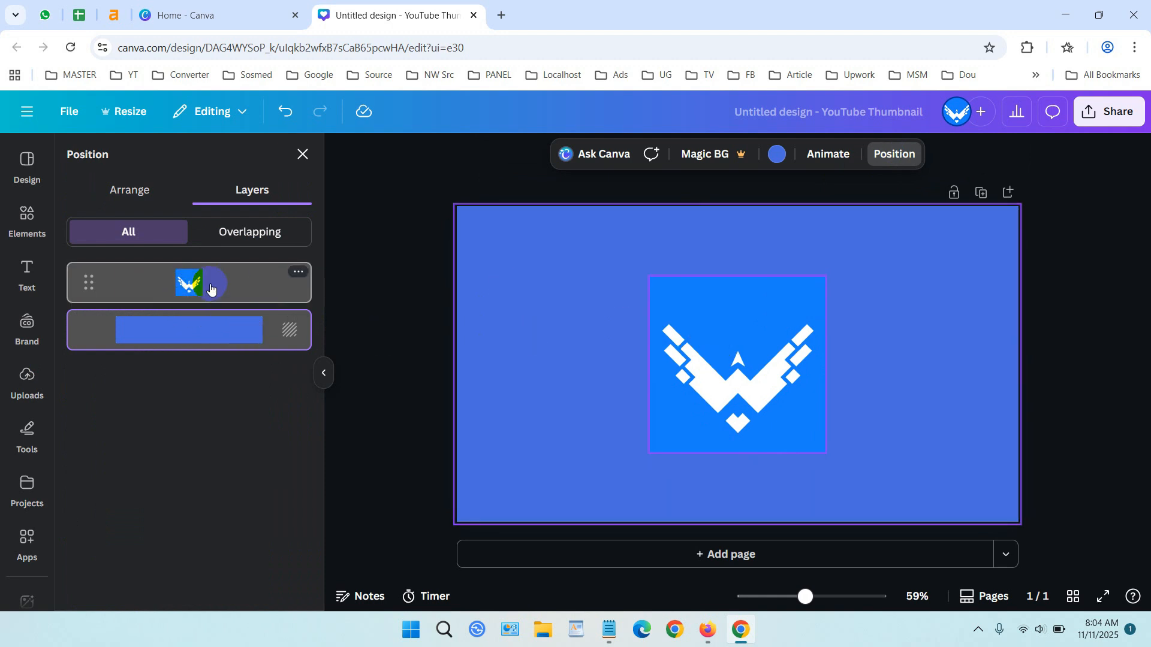
click(298, 273)
scroll(347, 304, down, 3)
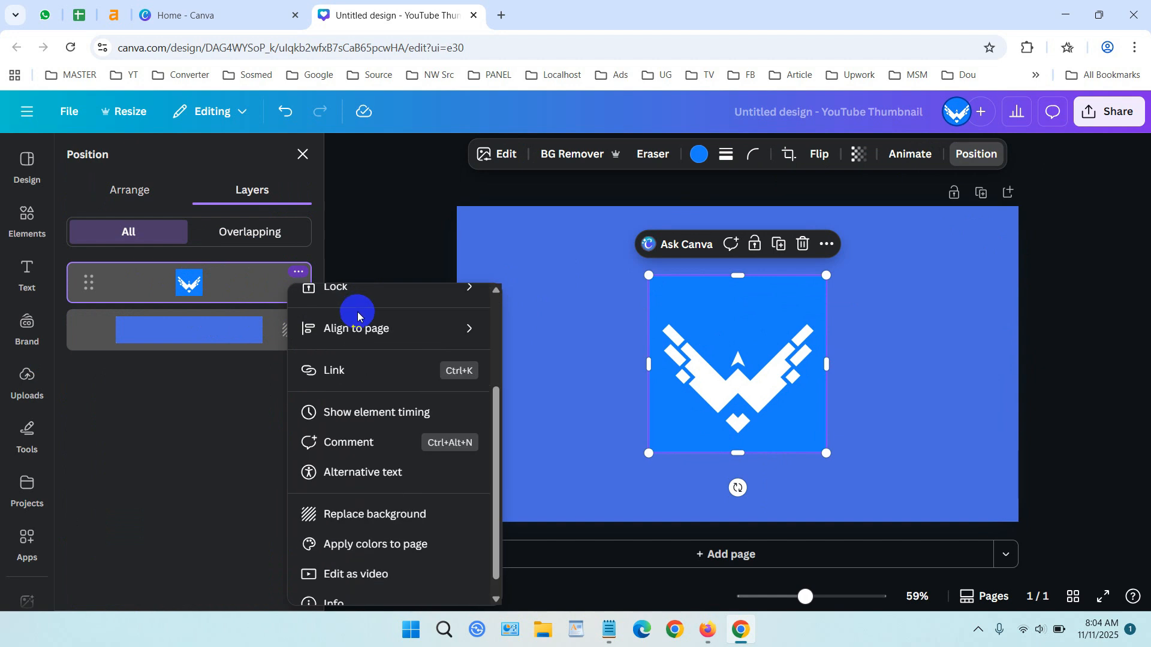
click(413, 514)
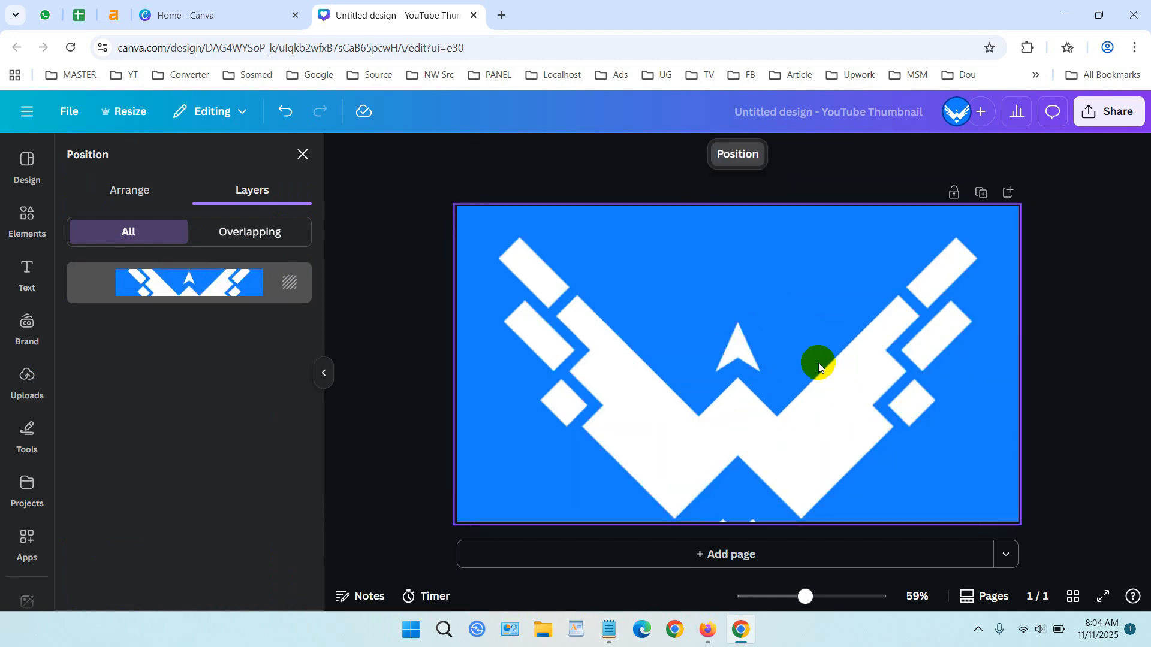
Detach the logo image from the page background through the background layer's options.
click(1072, 325)
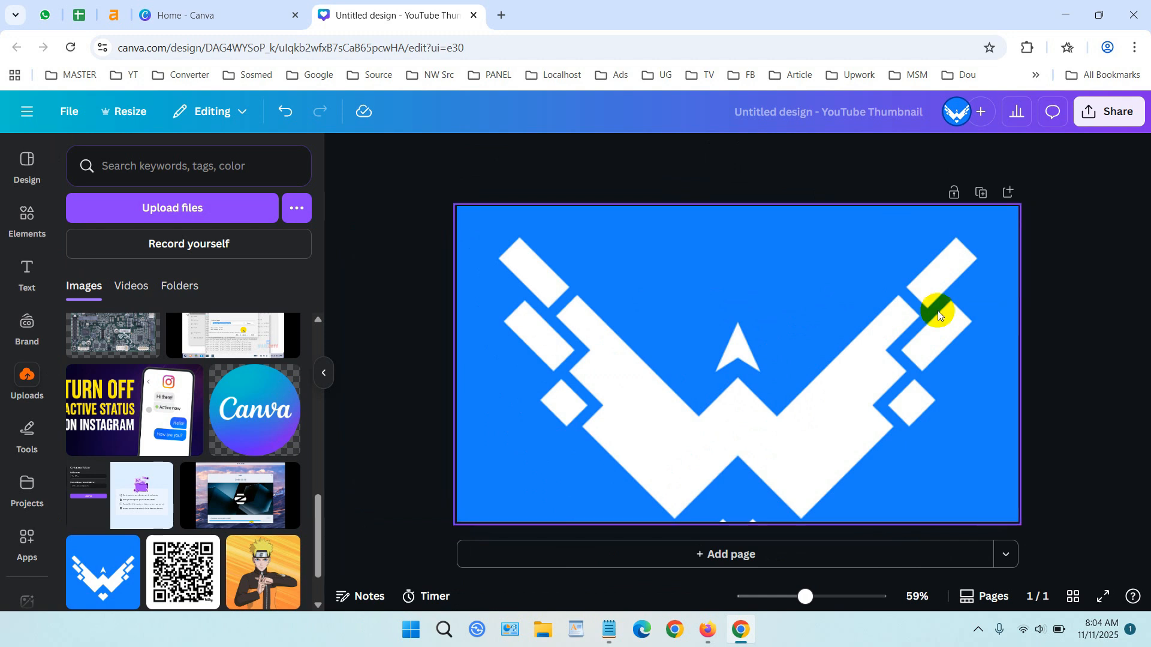
click(810, 322)
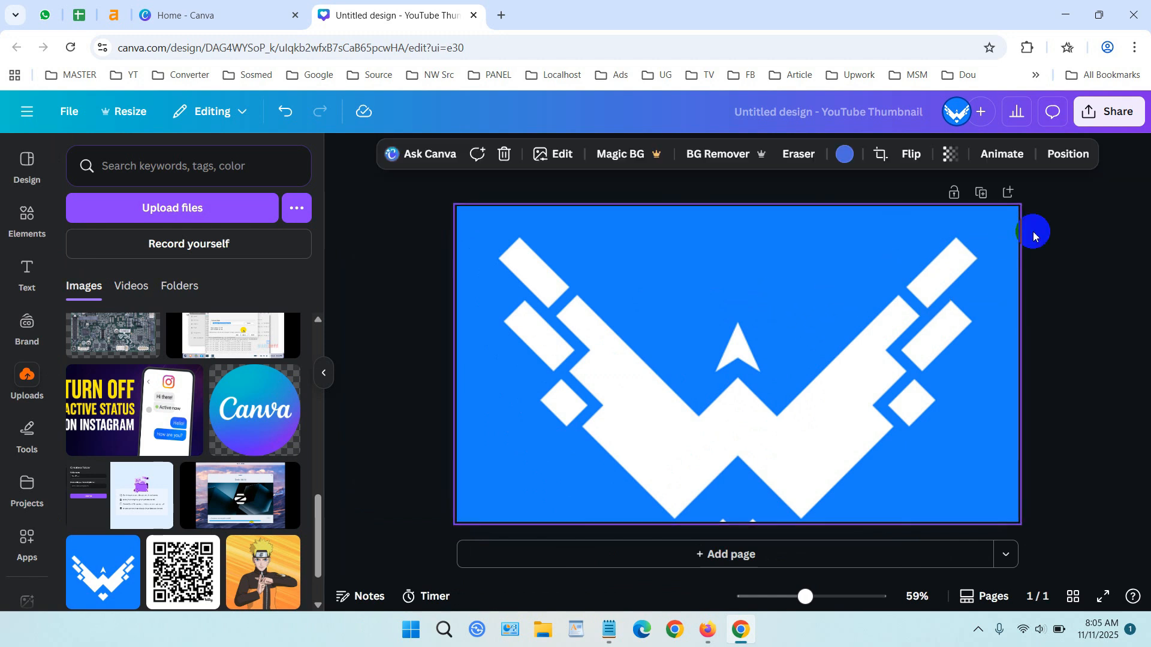
click(1069, 155)
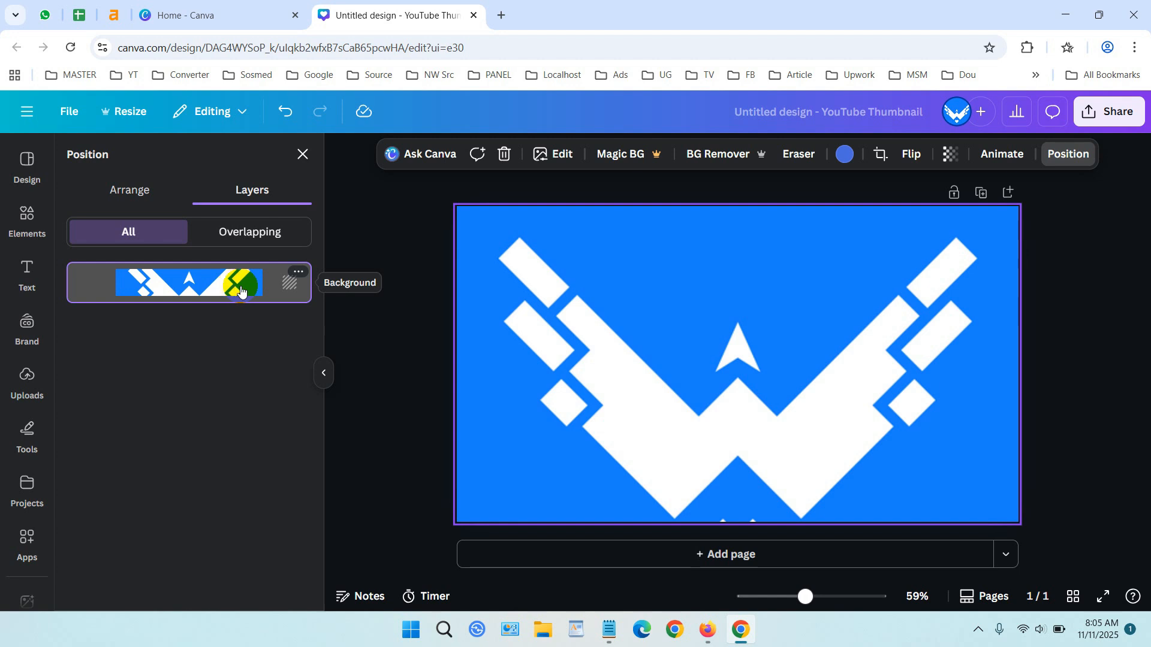
click(297, 274)
scroll(414, 405, down, 3)
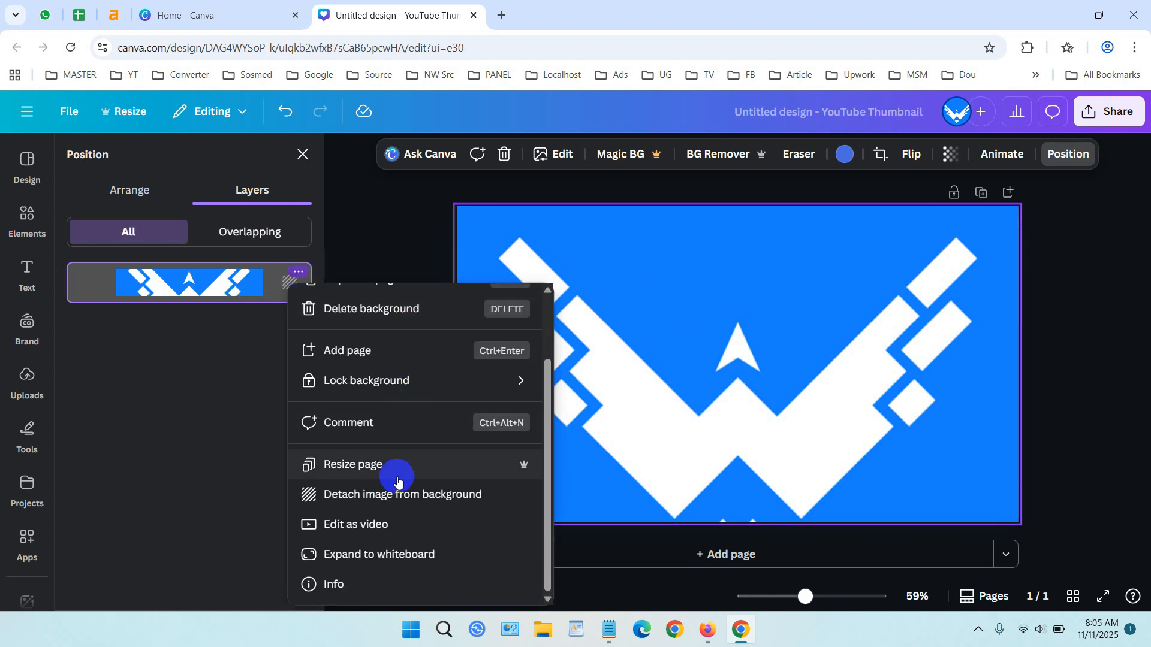
click(412, 504)
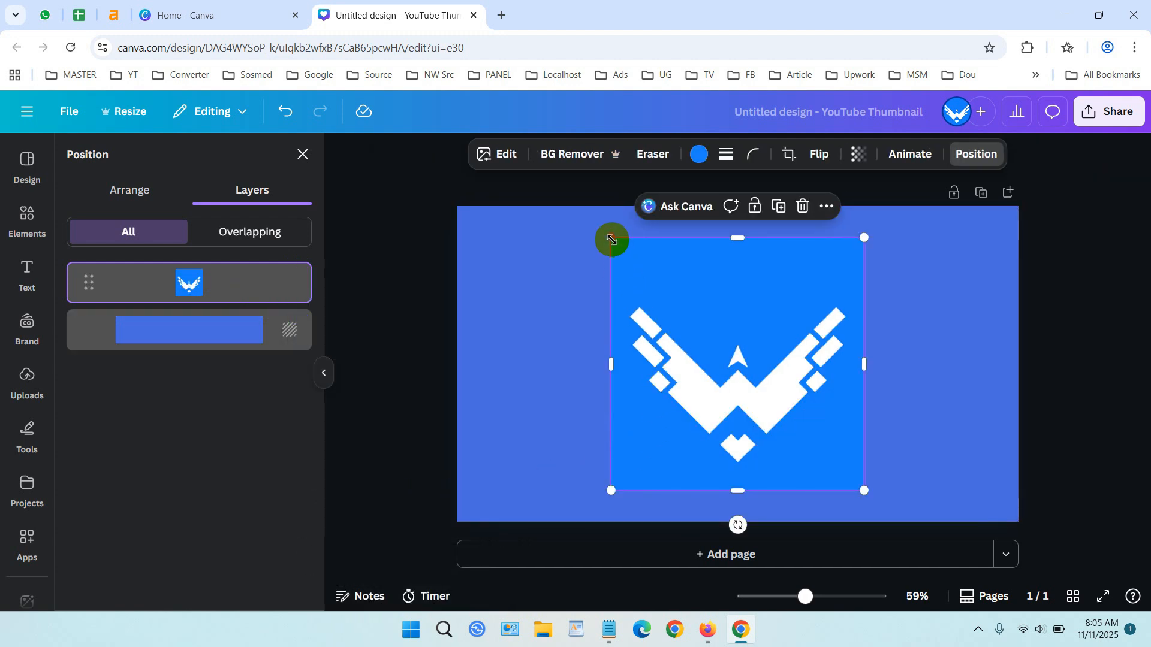
Shrink the logo, move it toward the page's right edge, and lock it in place.
drag(611, 237, 680, 307)
drag(751, 373, 873, 352)
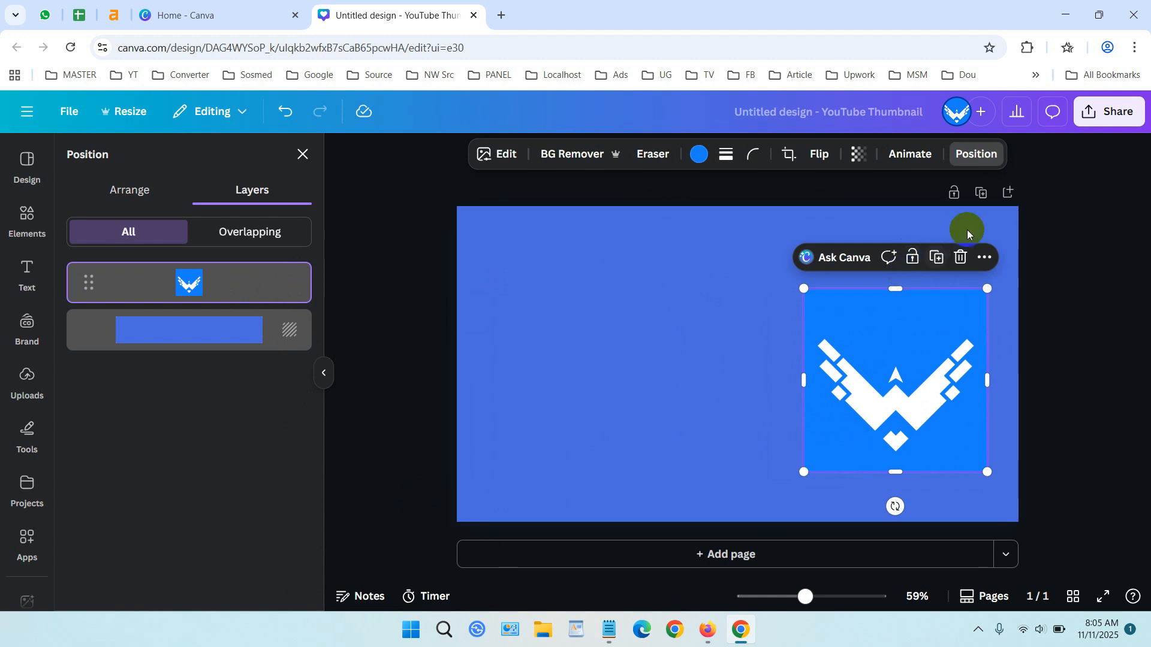
click(955, 197)
click(956, 196)
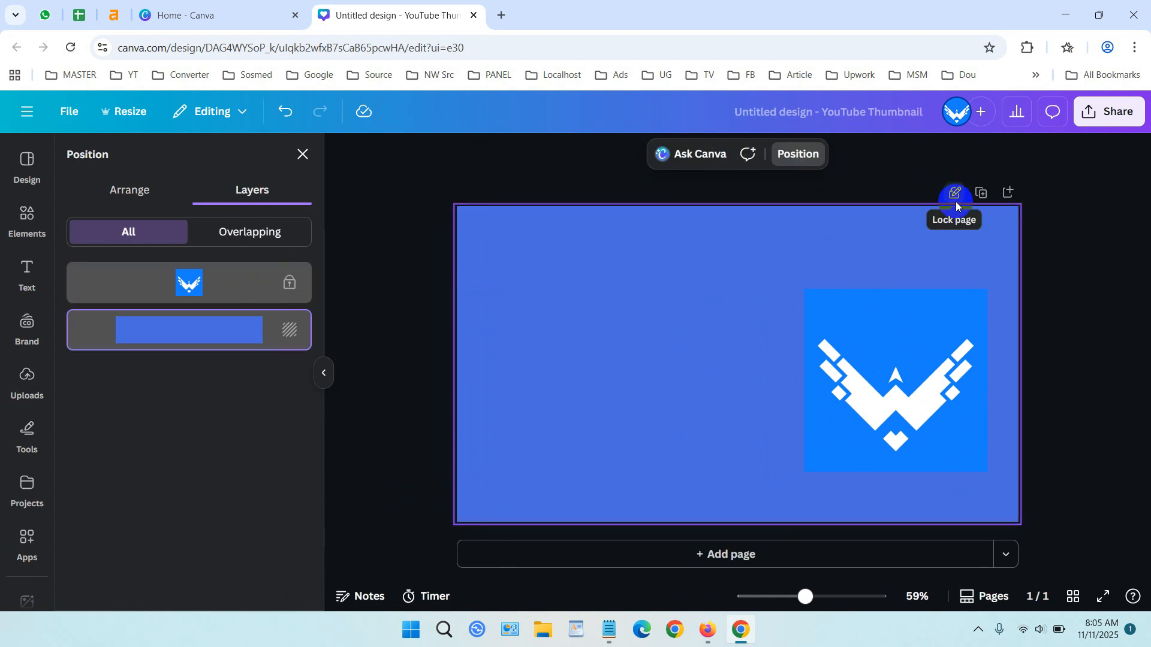
click(964, 318)
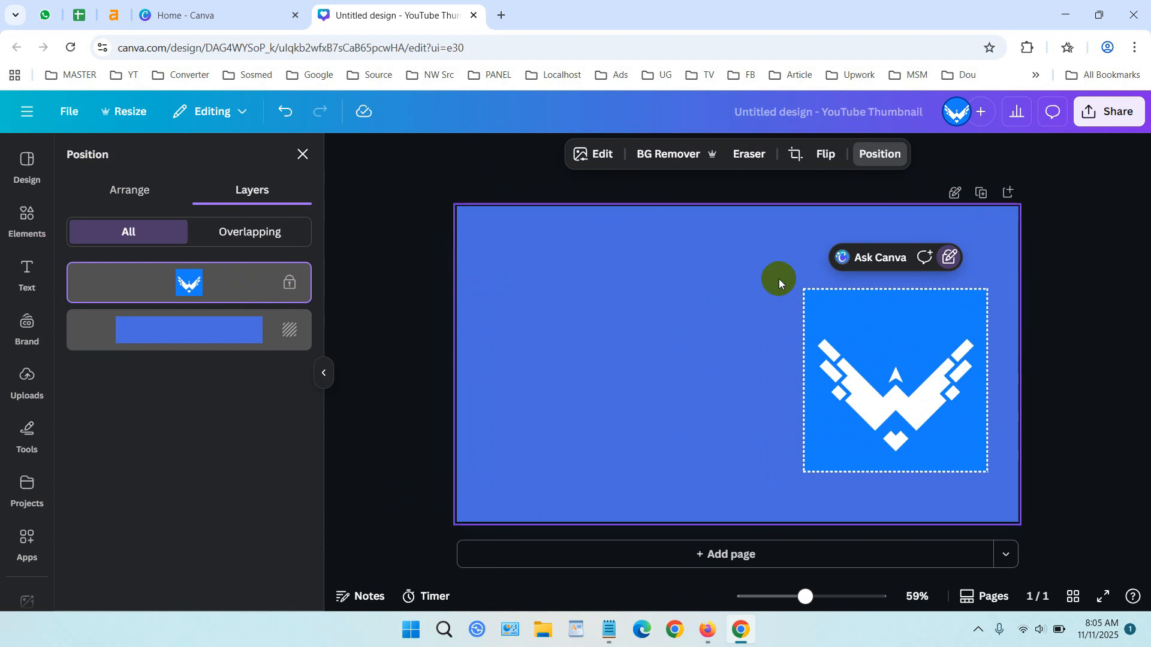
Create another YouTube Thumbnail design and apply the Black Creative What is Hustle Culture YouTube Thumbnail template.
click(473, 16)
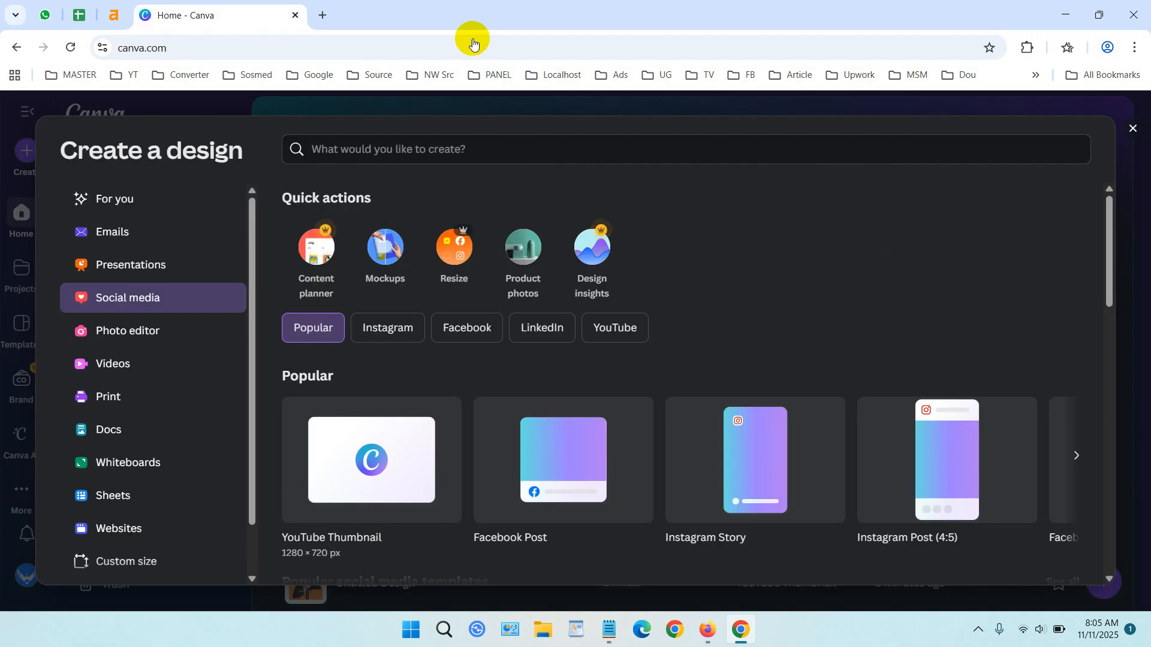
click(399, 430)
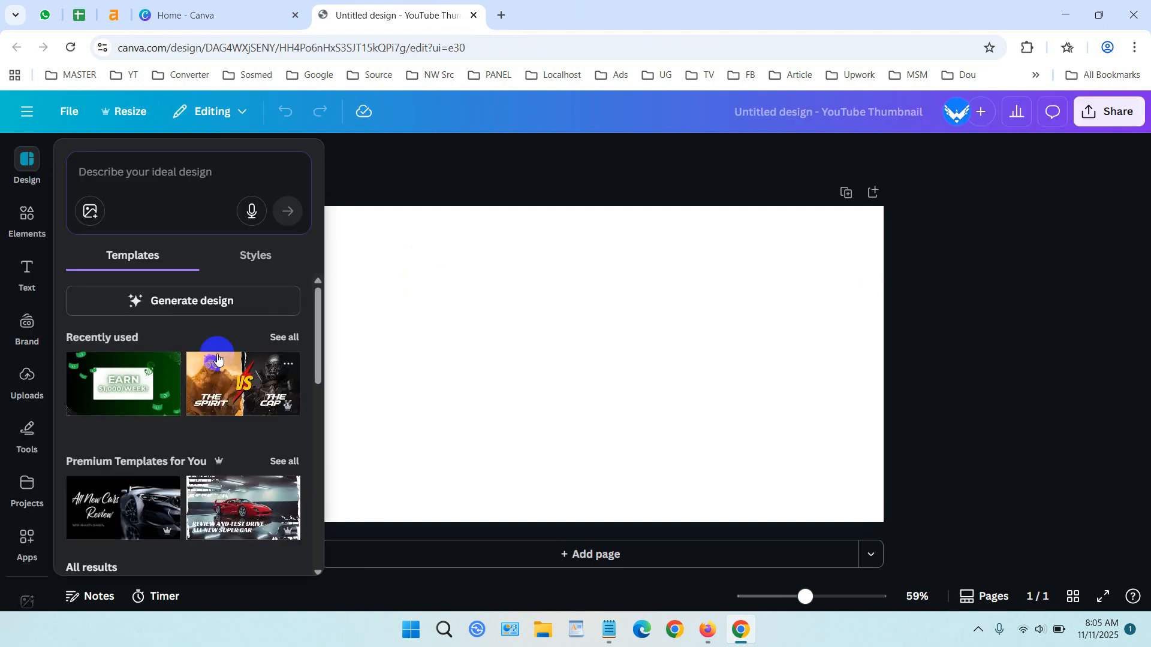
scroll(217, 357, down, 8)
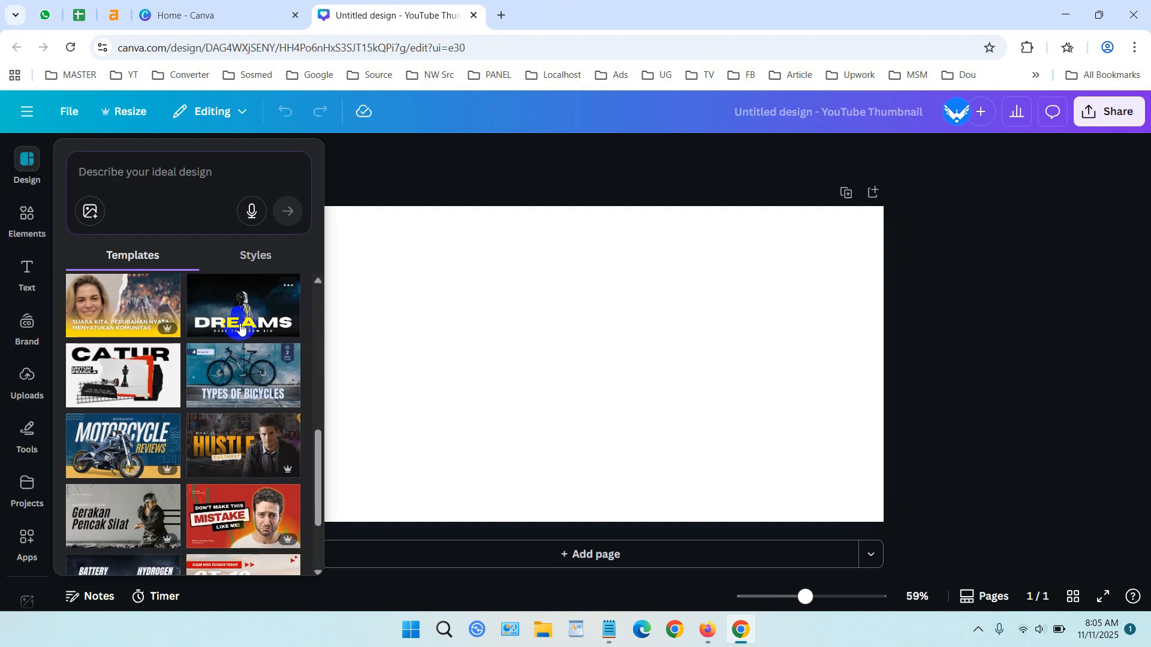
click(238, 441)
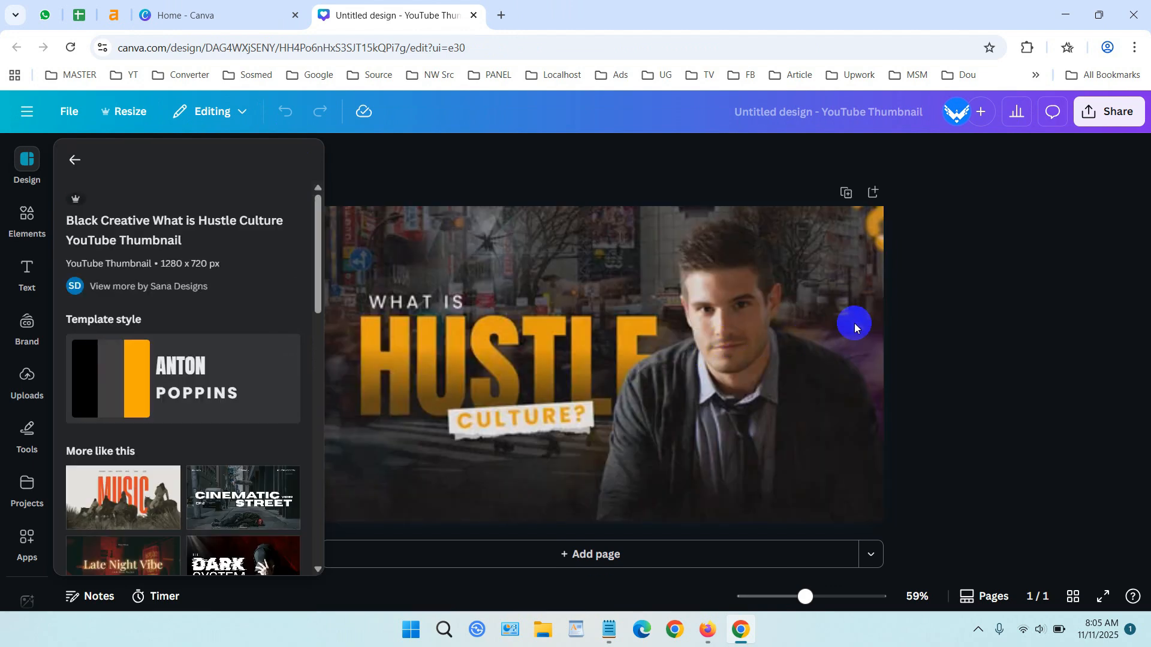
Detach the street photo from the page background through the background layer's options.
click(878, 306)
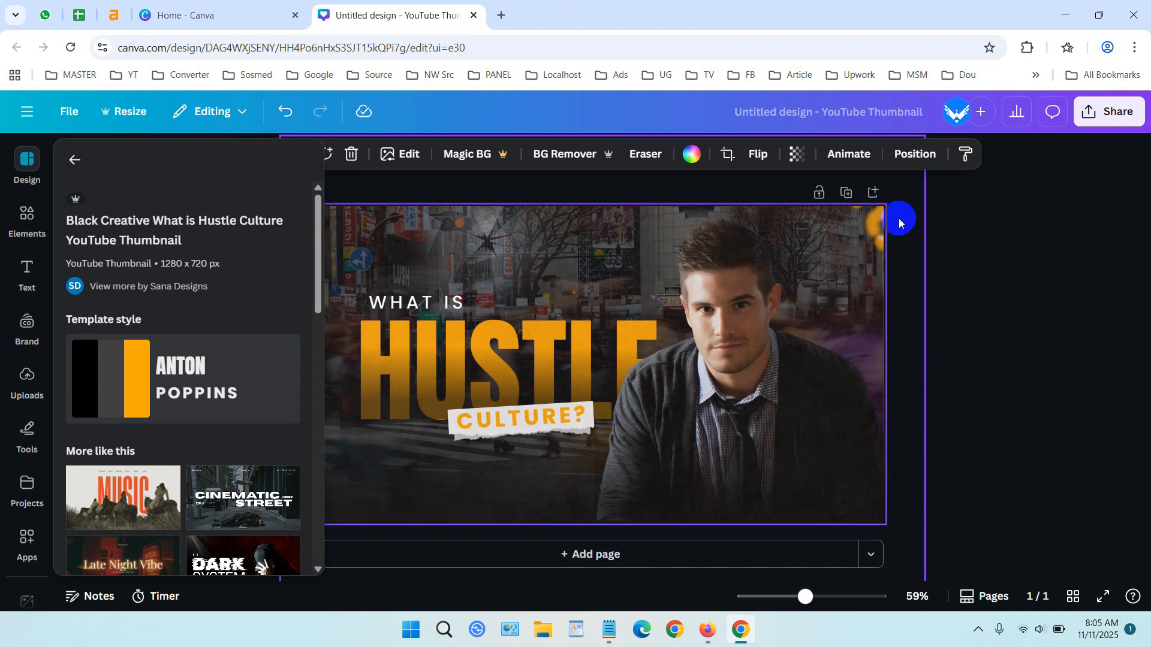
click(914, 157)
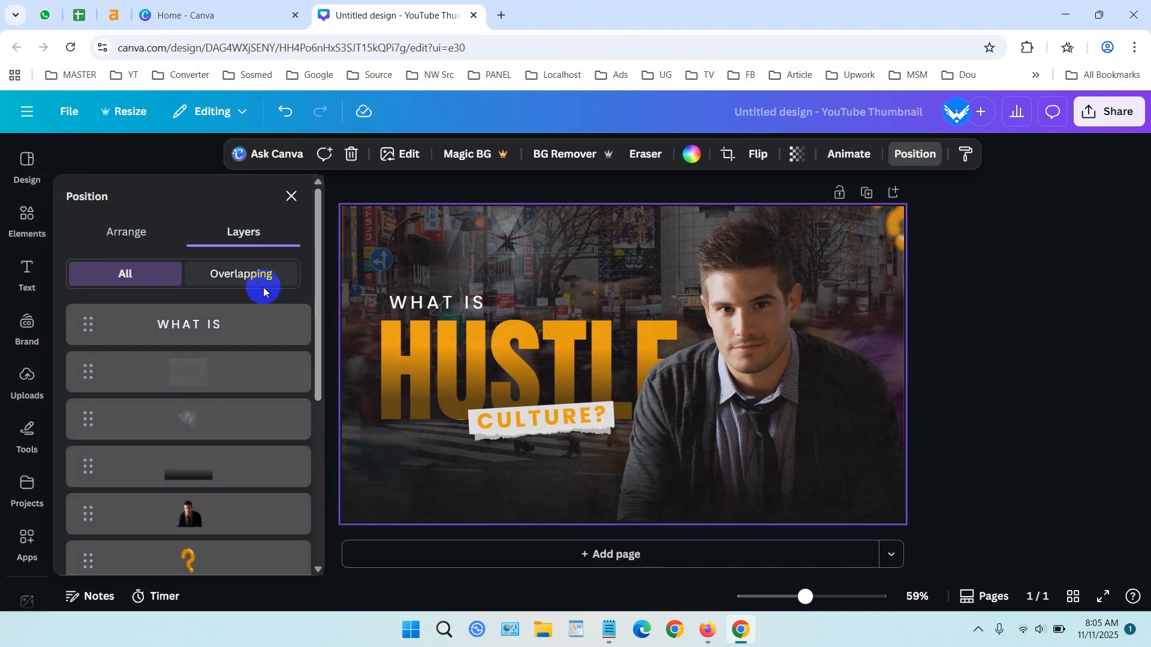
scroll(264, 288, down, 5)
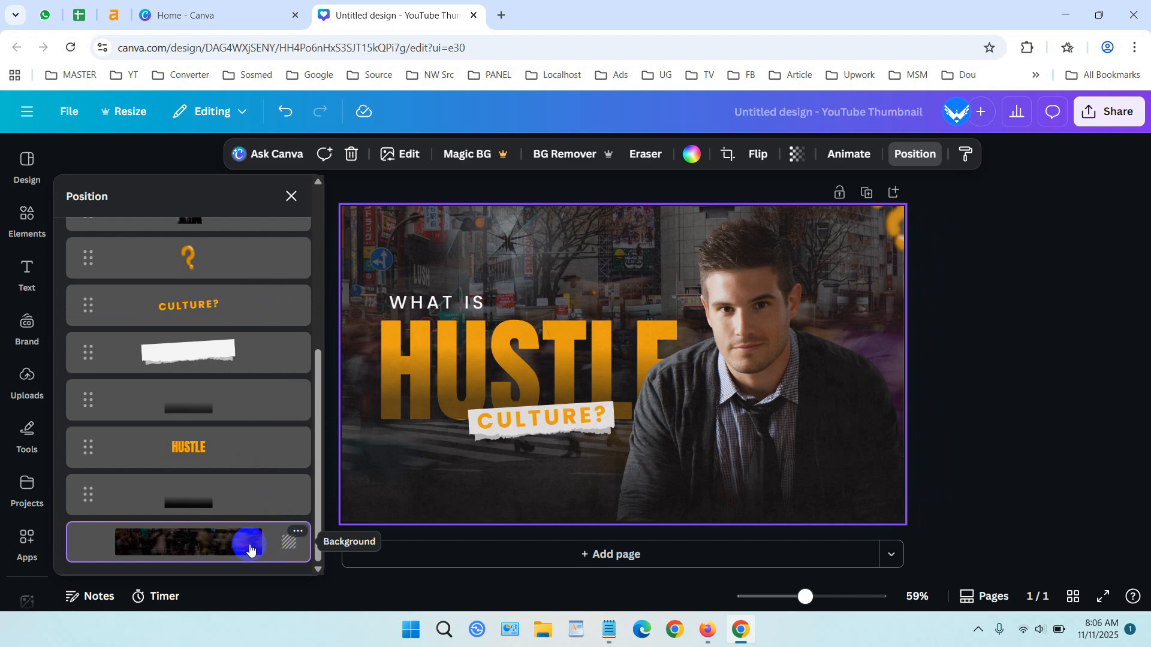
click(298, 533)
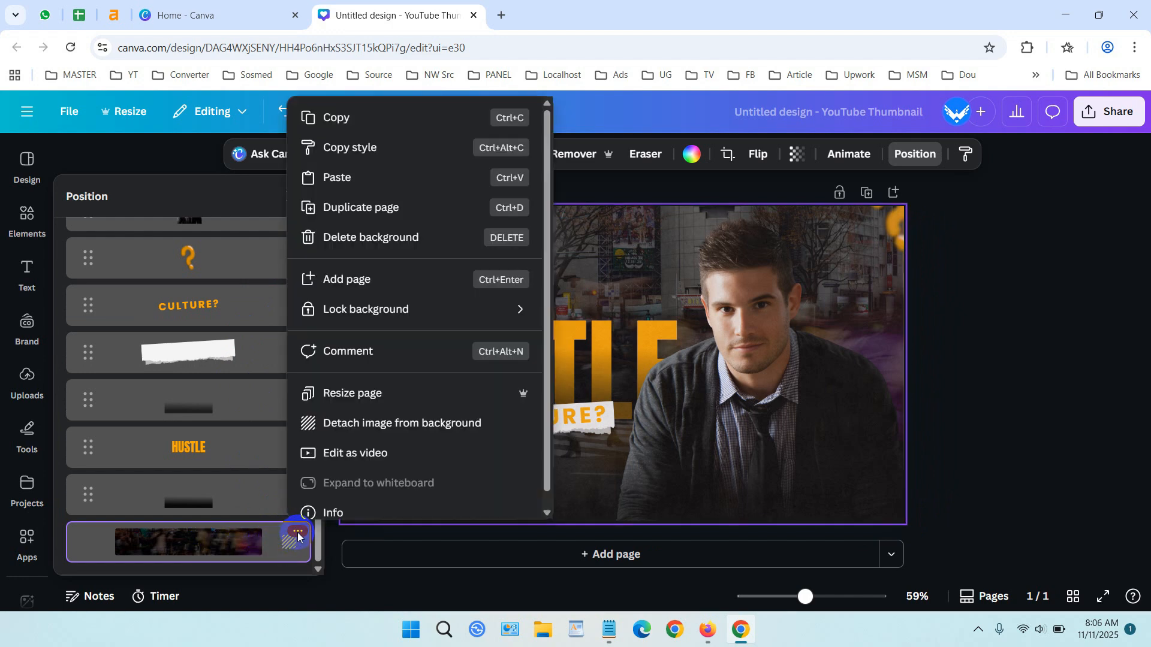
click(389, 430)
scroll(275, 447, down, 5)
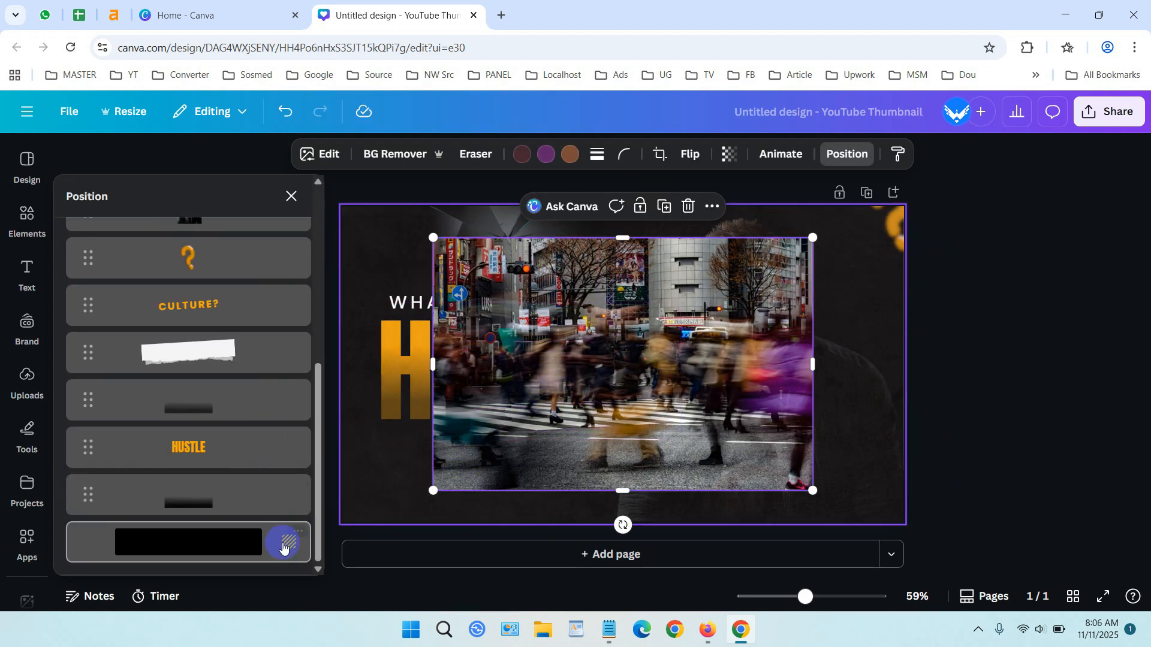
Select the detached street photo and use its layer options to make it the page background again.
click(249, 545)
click(588, 379)
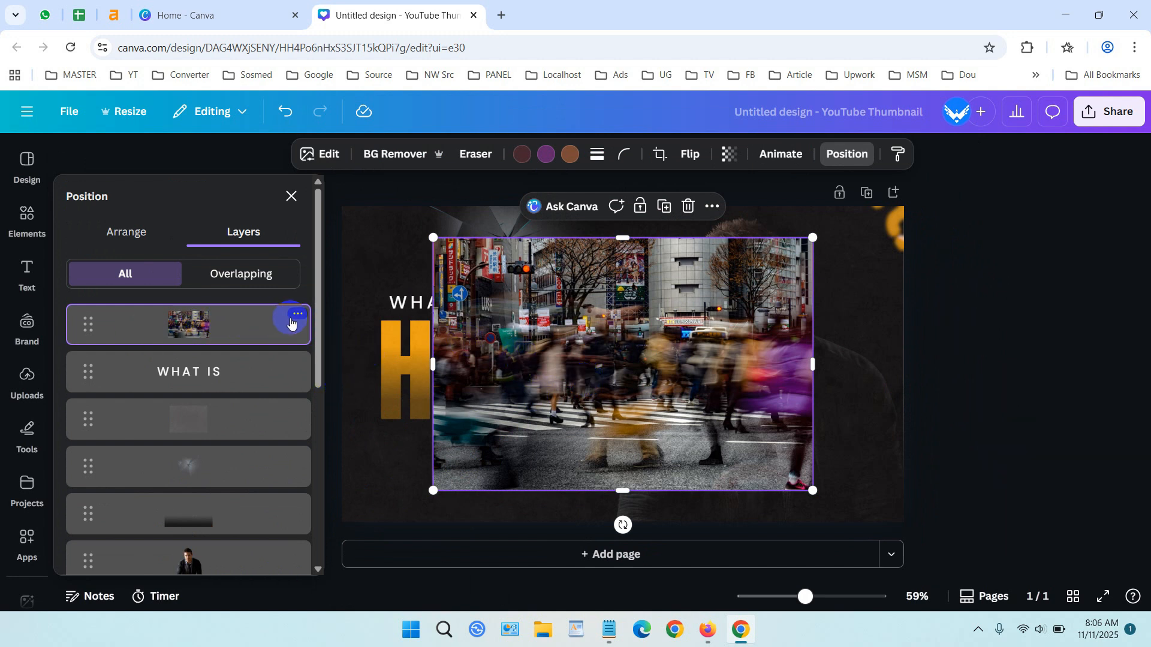
click(295, 315)
scroll(342, 362, down, 3)
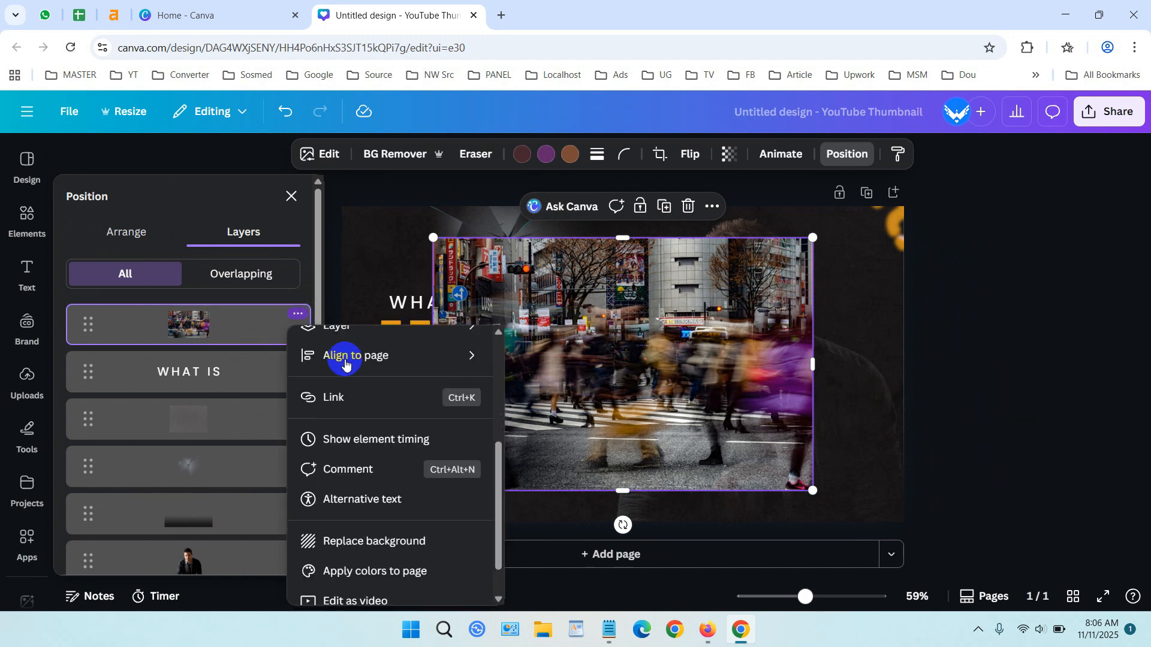
click(407, 535)
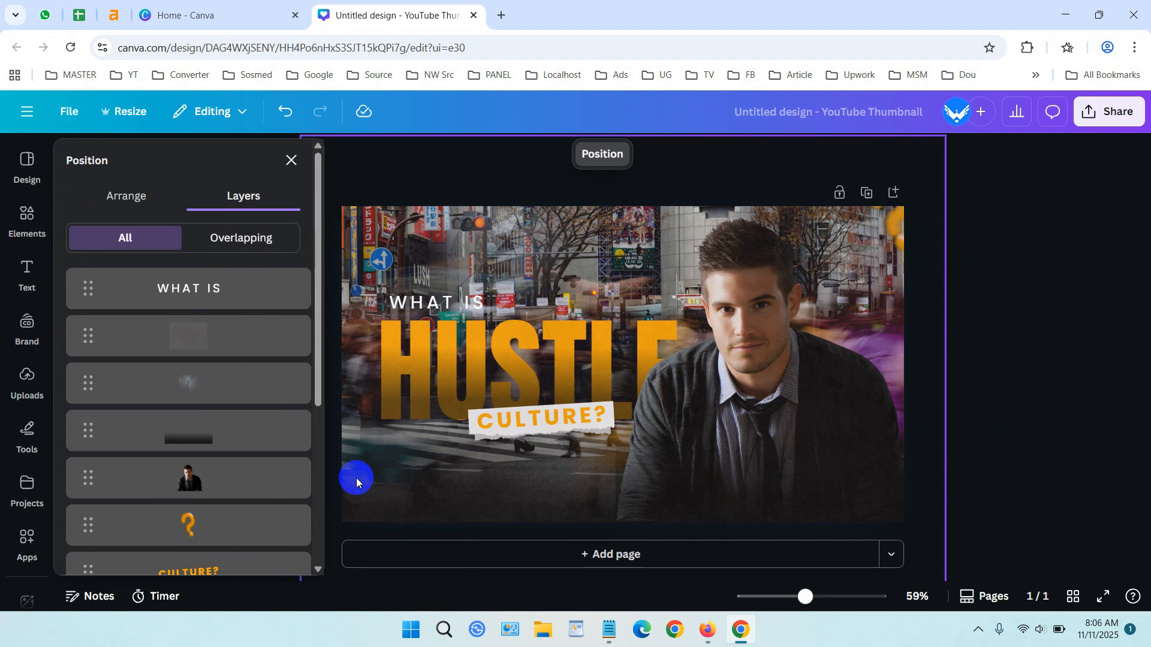
Detach the street photo from the page background once more through the background layer's options.
scroll(682, 354, down, 1)
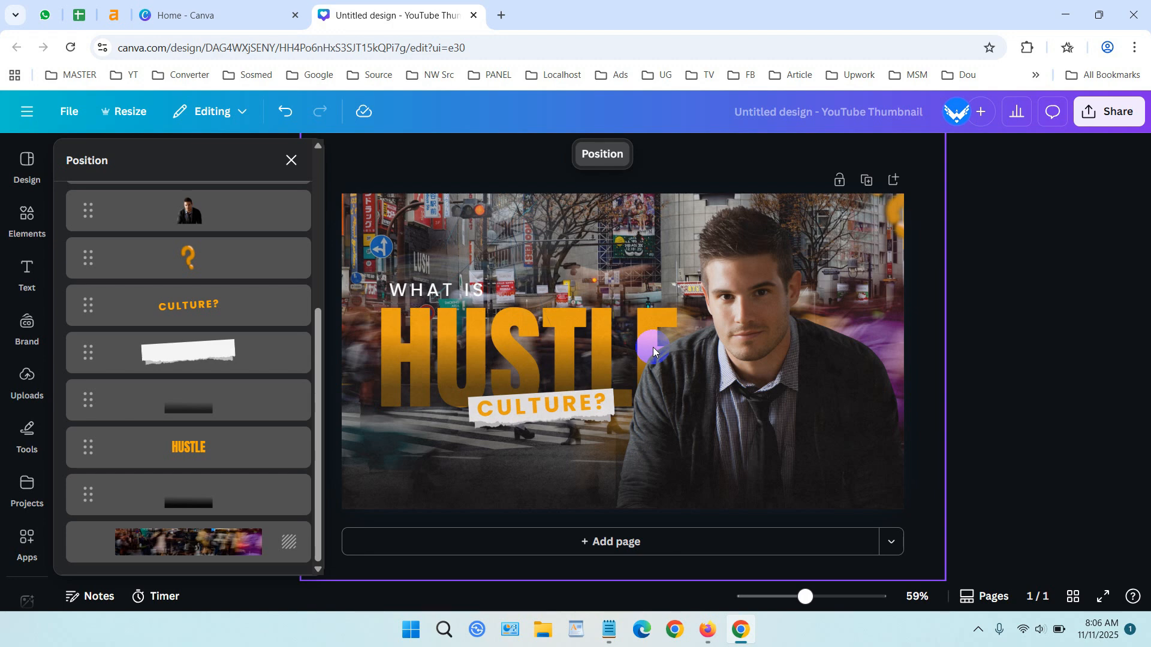
click(617, 352)
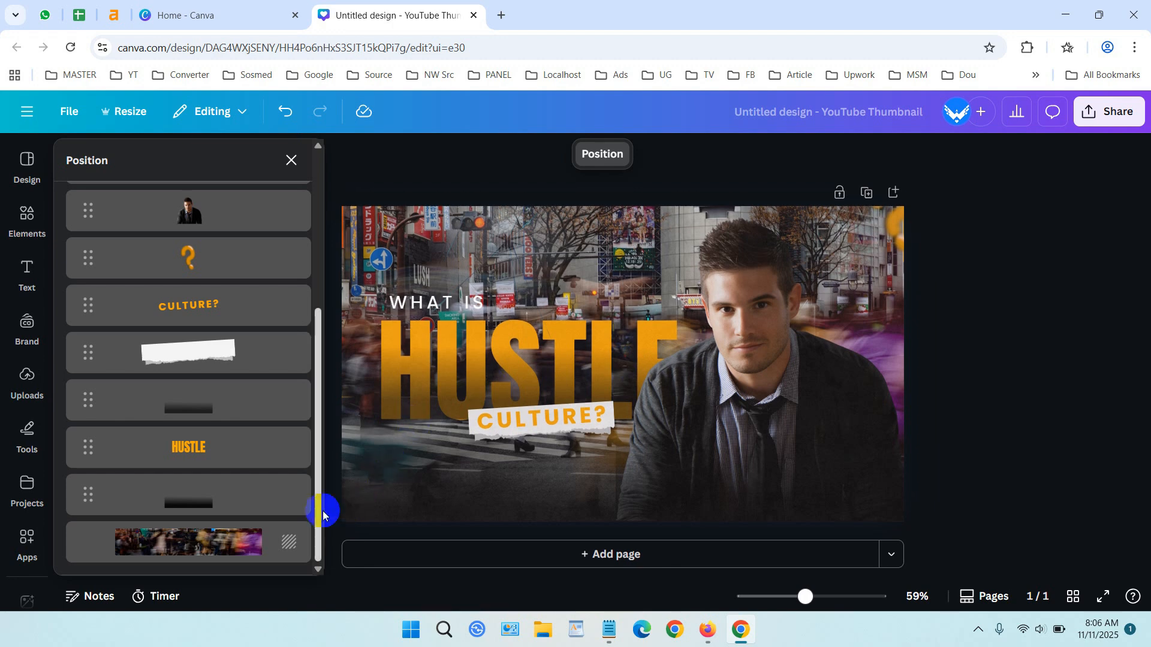
click(298, 532)
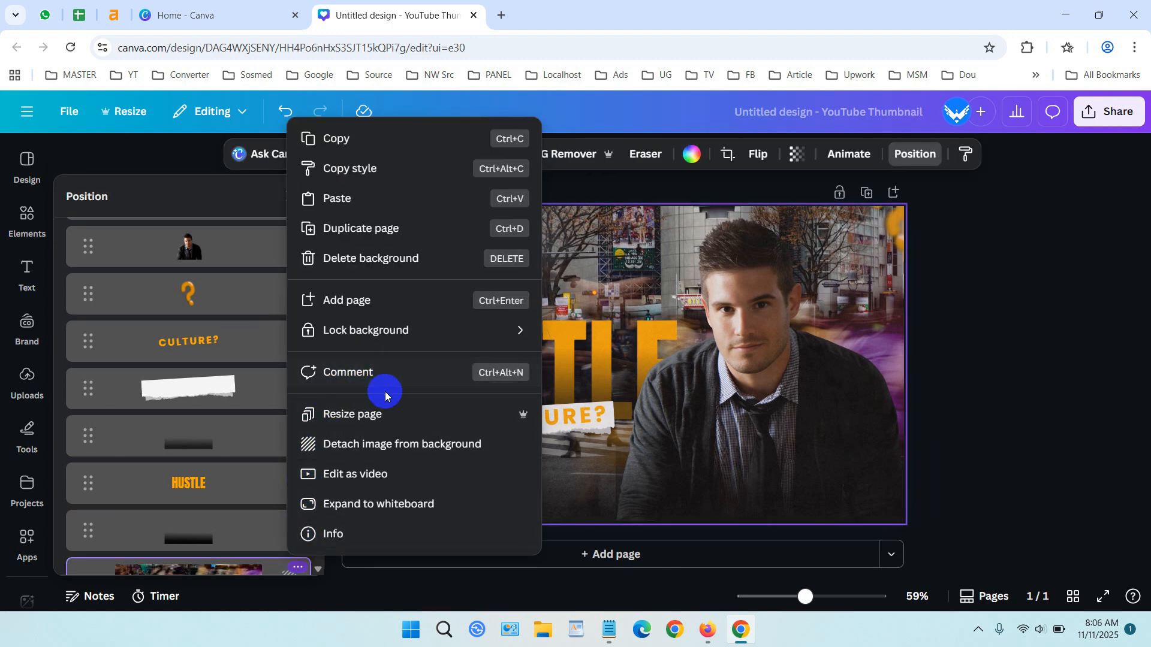
click(426, 442)
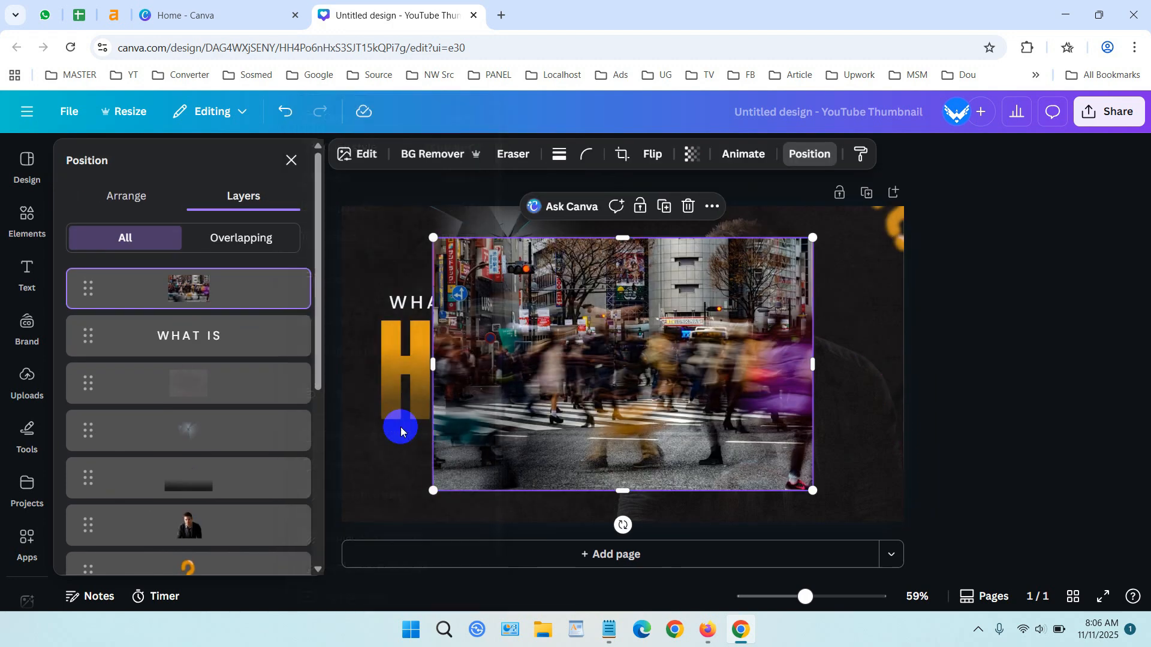
scroll(288, 418, down, 5)
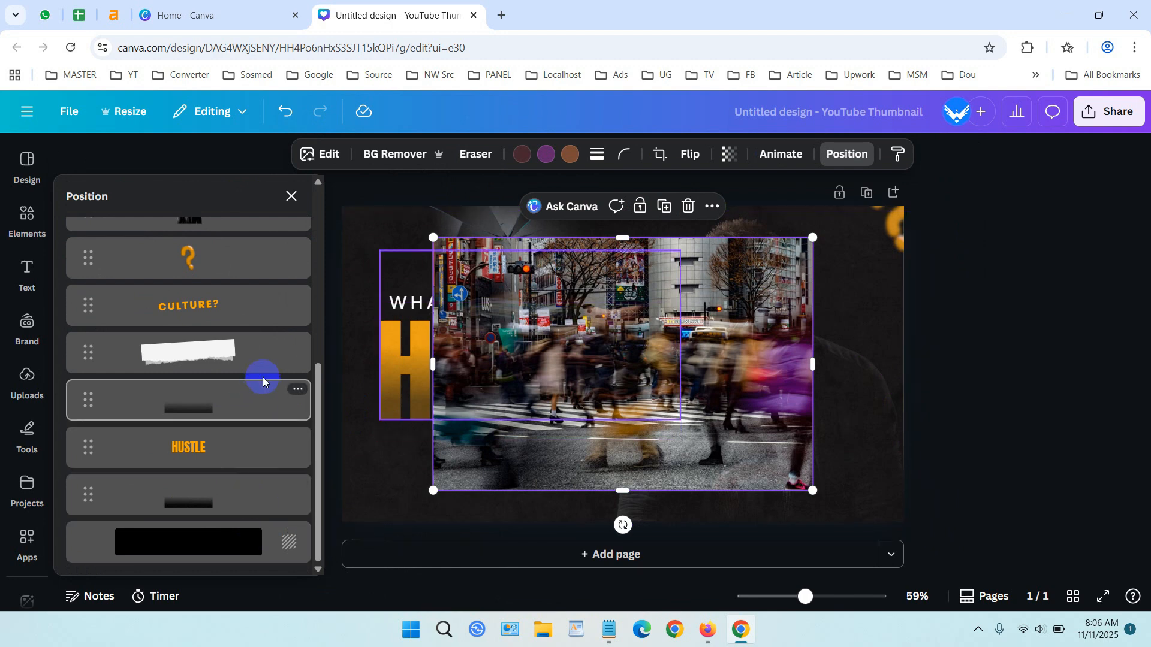
click(295, 342)
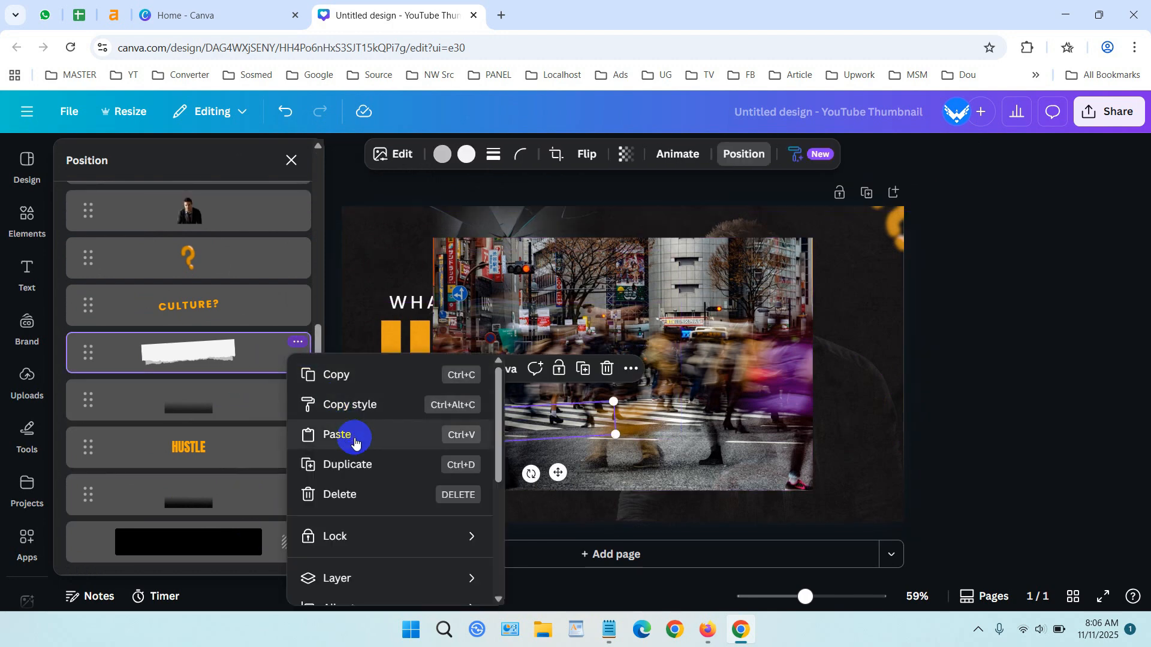
scroll(360, 444, down, 5)
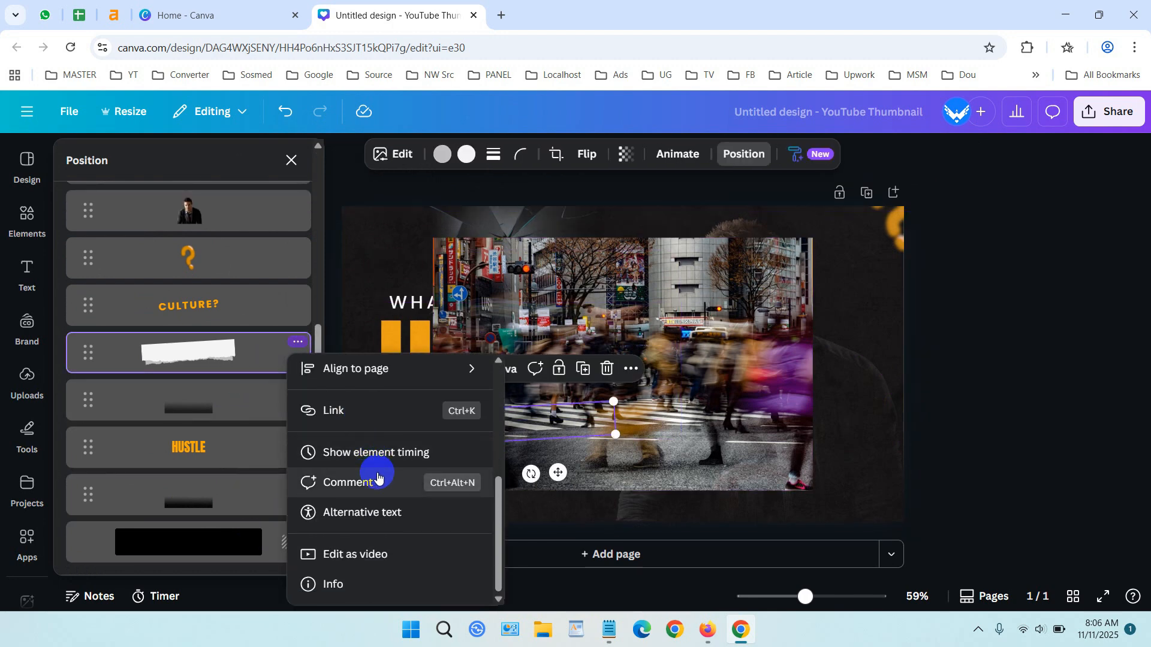
scroll(377, 475, up, 5)
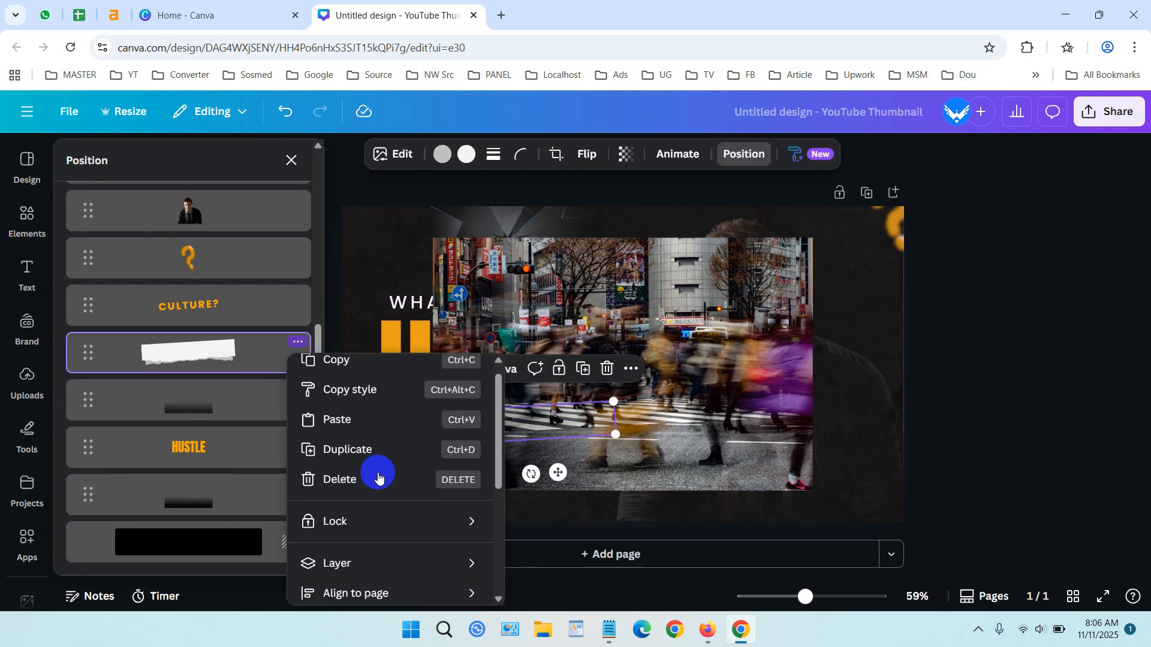
Select the man's photo layer and align it to the centre of the page through its layer options.
click(233, 216)
click(234, 217)
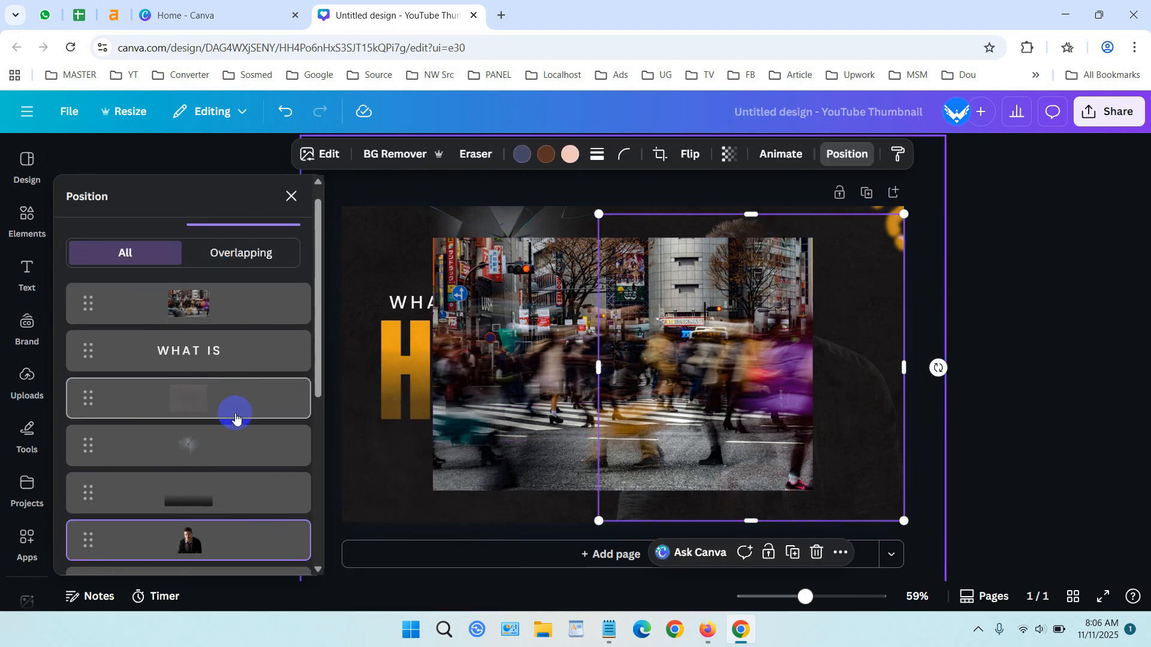
scroll(234, 419, down, 2)
click(284, 460)
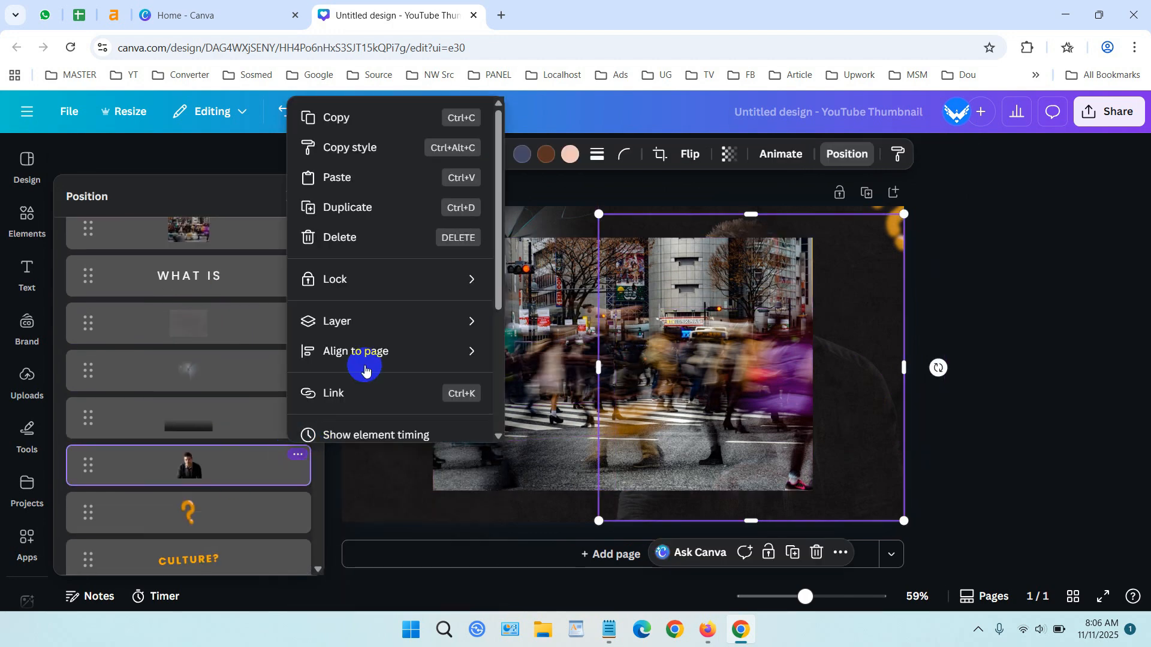
scroll(364, 368, down, 3)
click(401, 346)
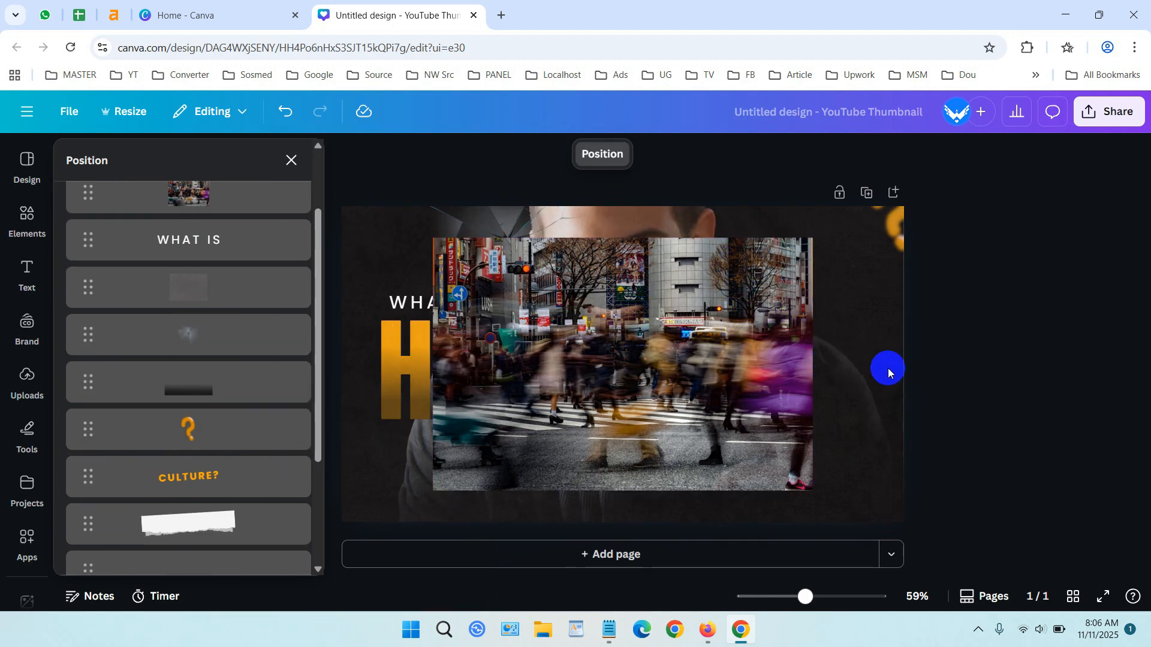
Delete the detached street photo from the canvas.
click(707, 336)
key(Delete)
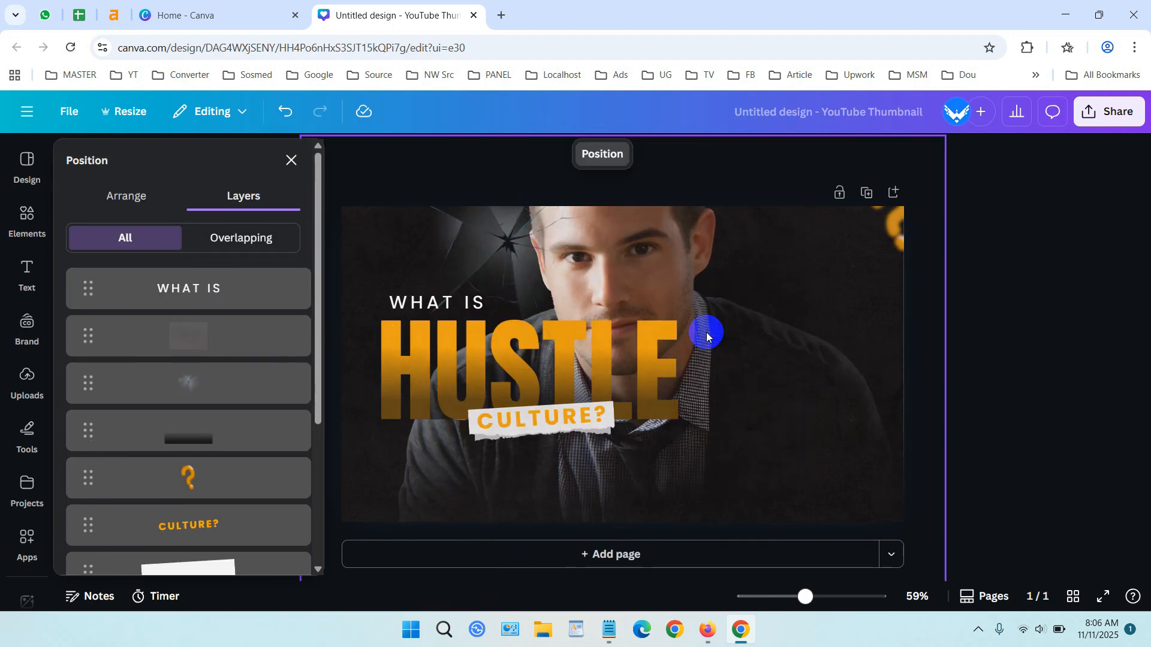